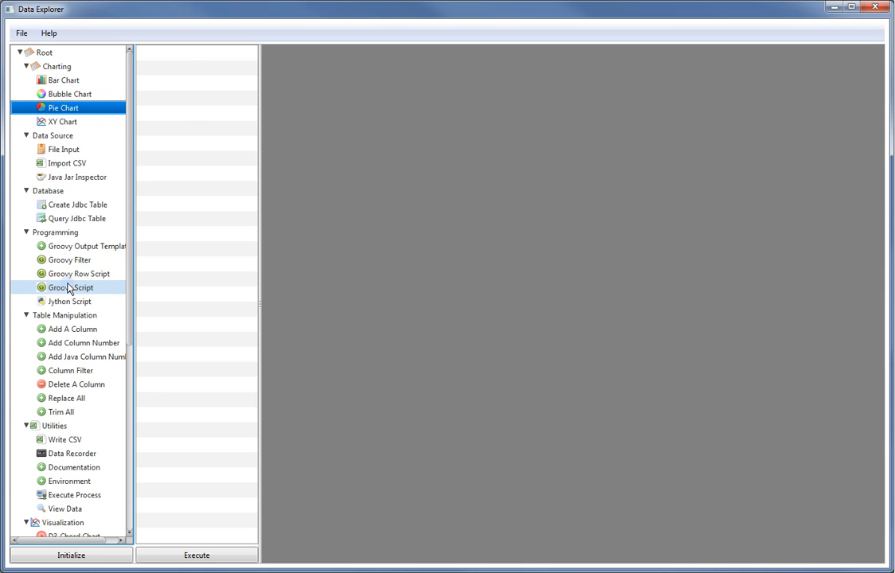
Add a Groovy Script task to the workflow and load the barchartdata script from the datasource folder into it
left_click_drag(68, 291, 185, 52)
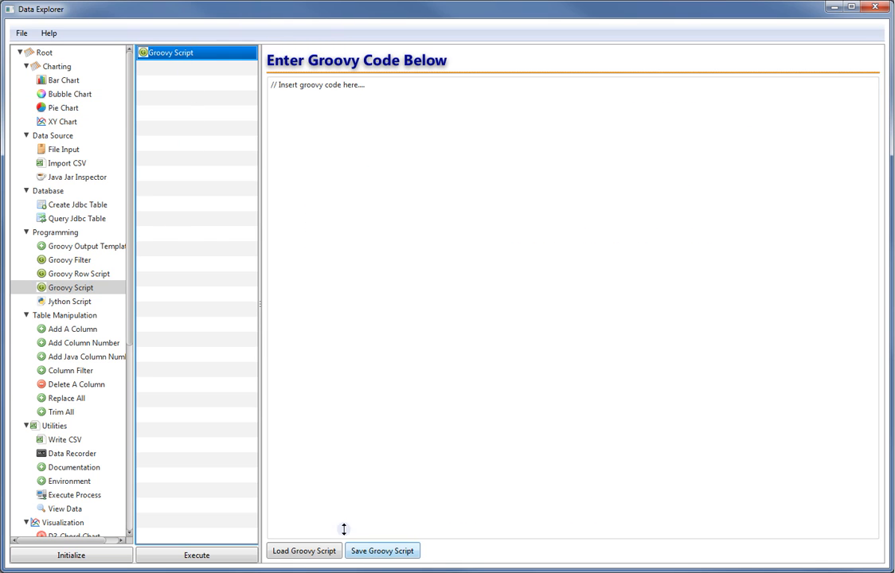
left_click(307, 551)
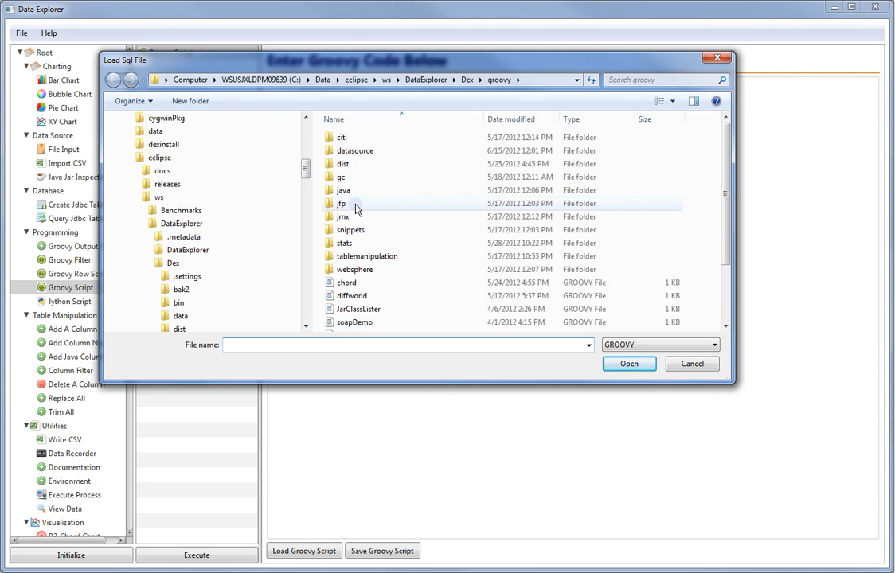
double_click(355, 150)
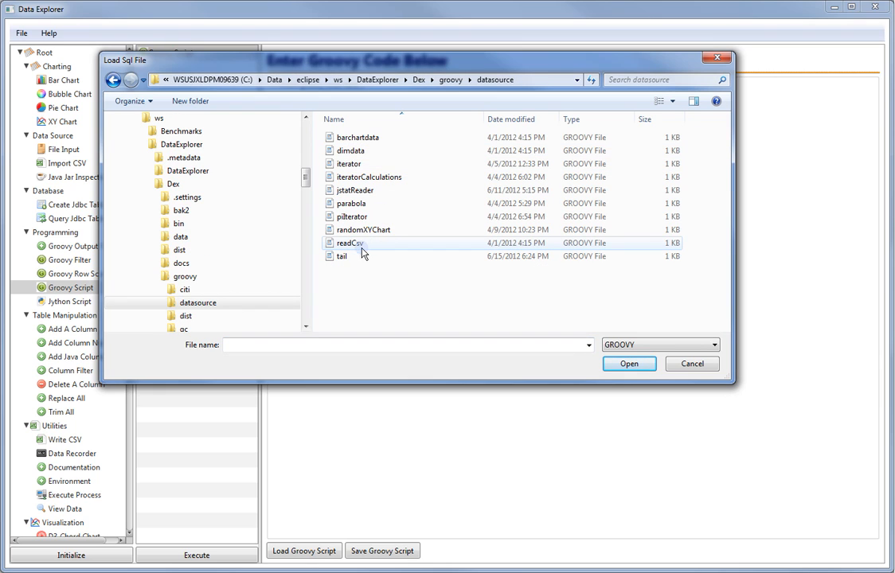
double_click(359, 139)
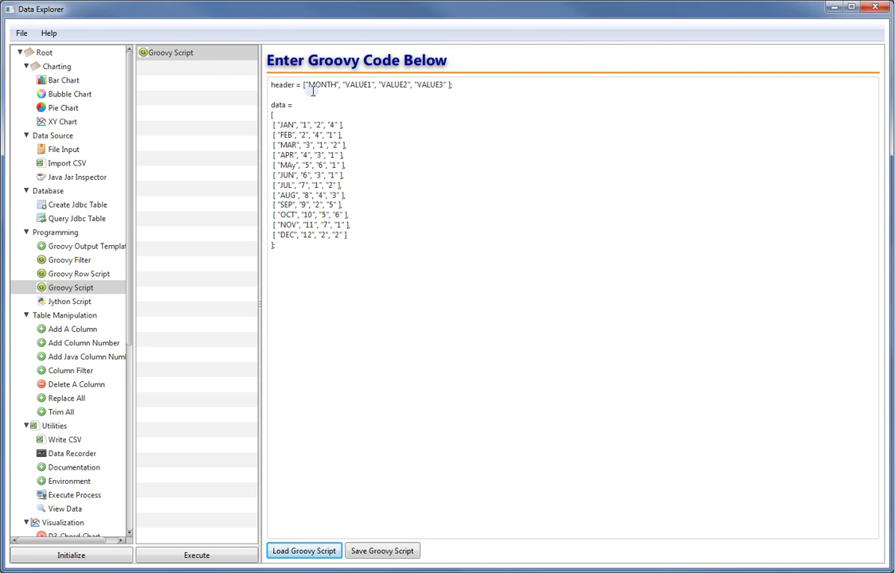
left_click_drag(309, 85, 491, 83)
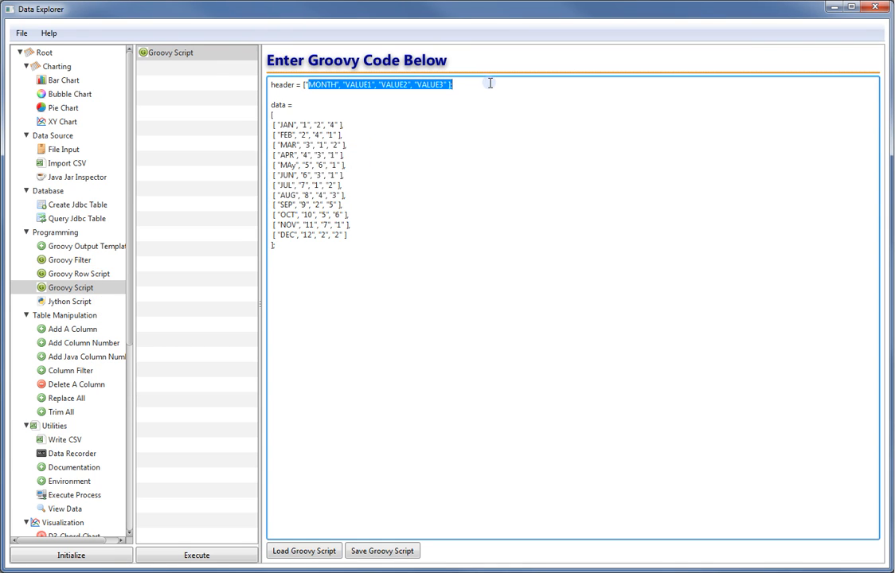
left_click_drag(300, 125, 346, 134)
left_click(307, 145)
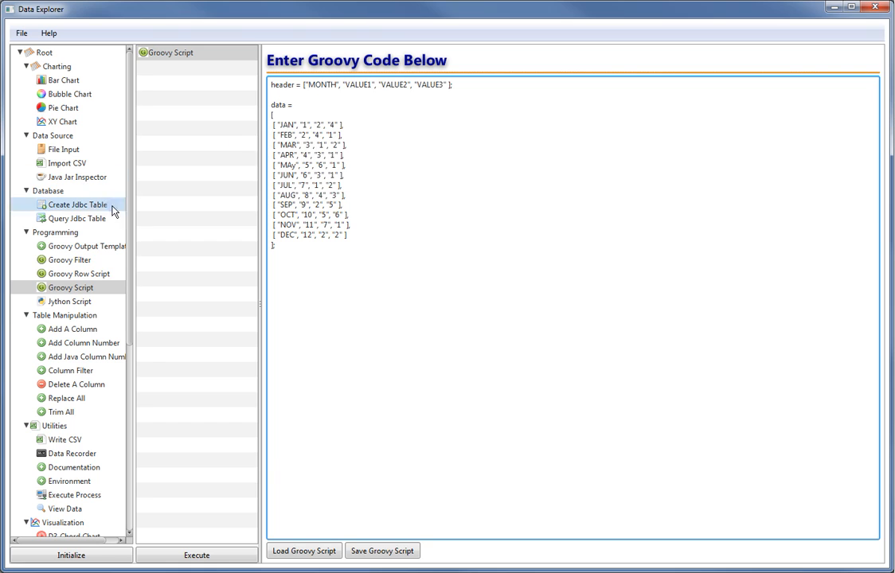
Add a View Data task after the Groovy Script and execute the workflow to show the data table
left_click(73, 509)
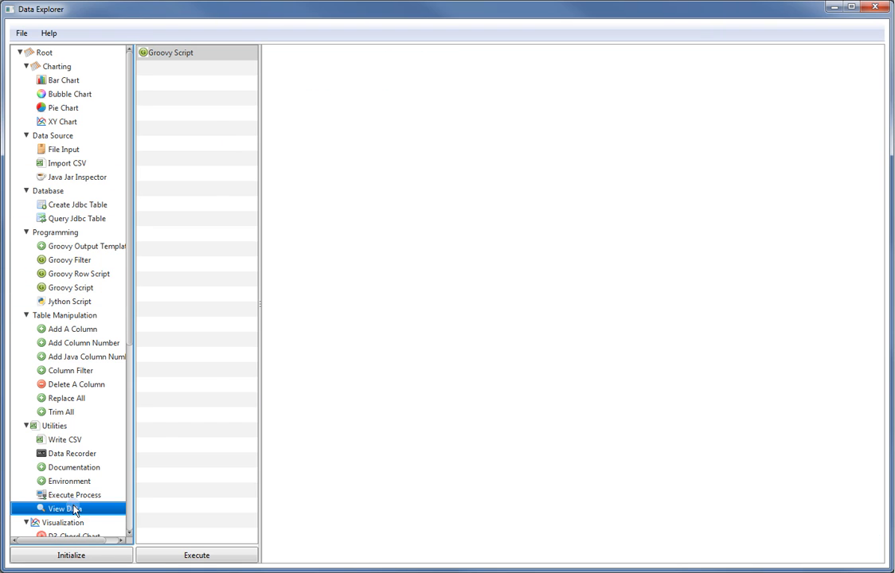
left_click_drag(74, 511, 183, 293)
left_click(185, 68)
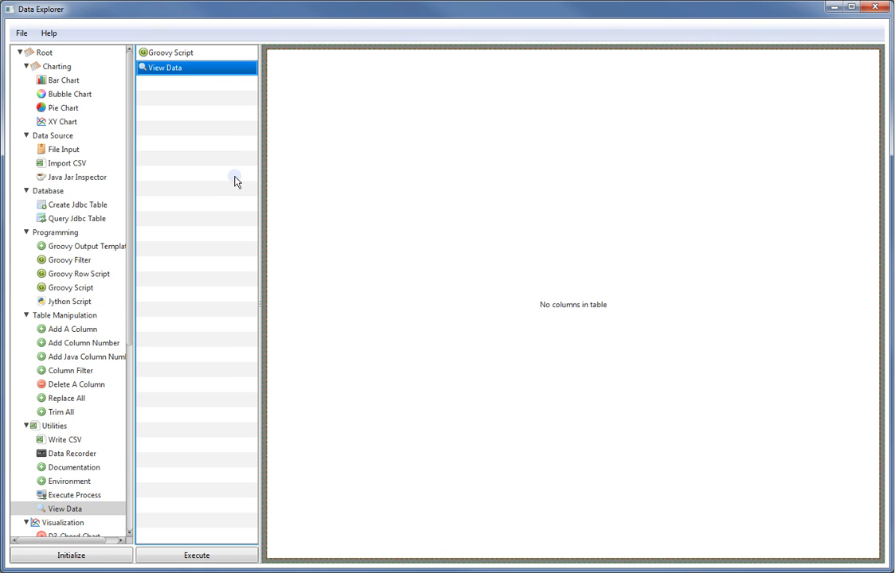
left_click(212, 551)
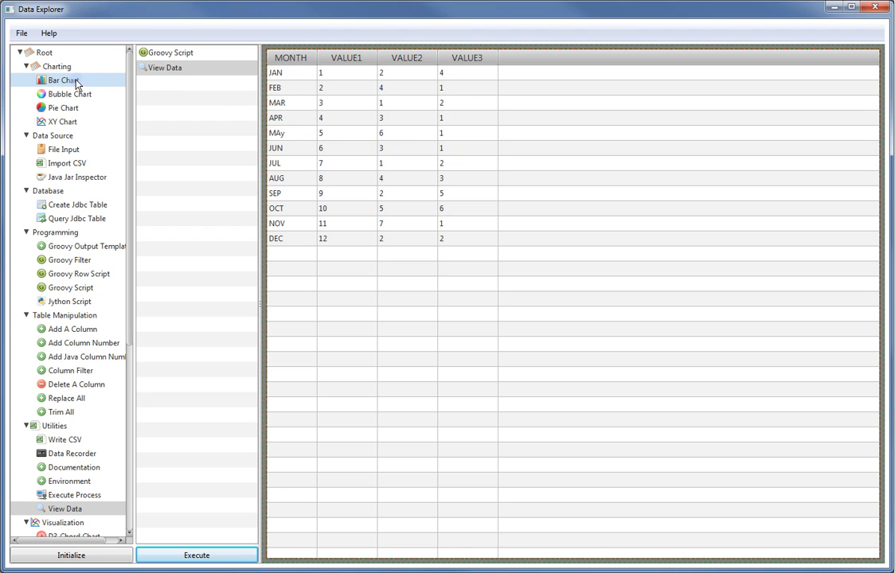
Add a Bar Chart task after View Data, execute the workflow and widen the chart's configuration area
left_click_drag(77, 84, 165, 96)
left_click(186, 86)
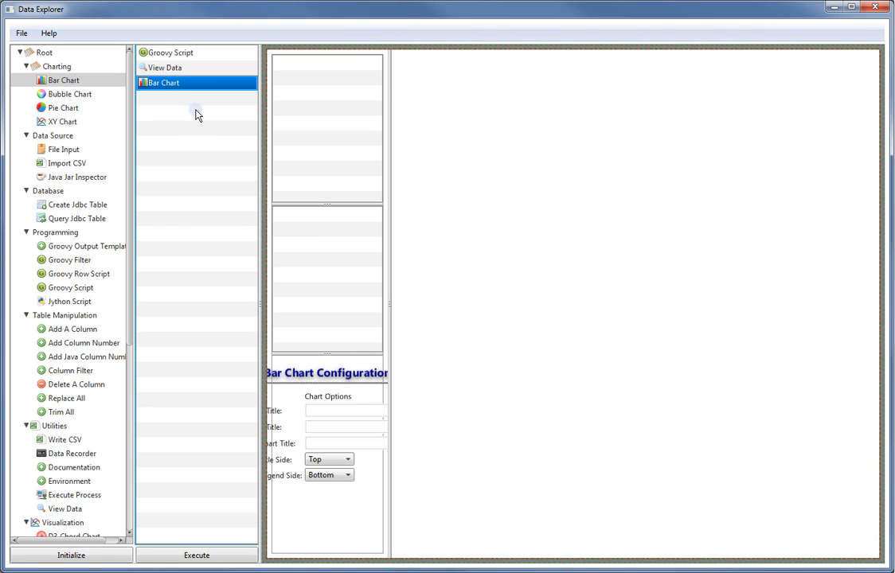
left_click(208, 560)
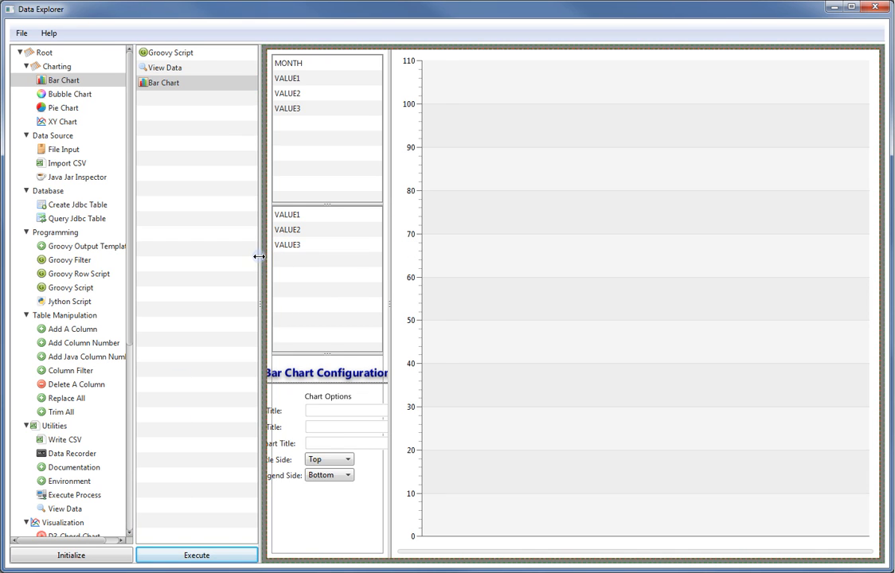
left_click_drag(259, 257, 233, 254)
Plot MONTH as the bar chart's category, trying each value column singly before selecting VALUE1, VALUE2 and VALUE3 together
left_click(296, 63)
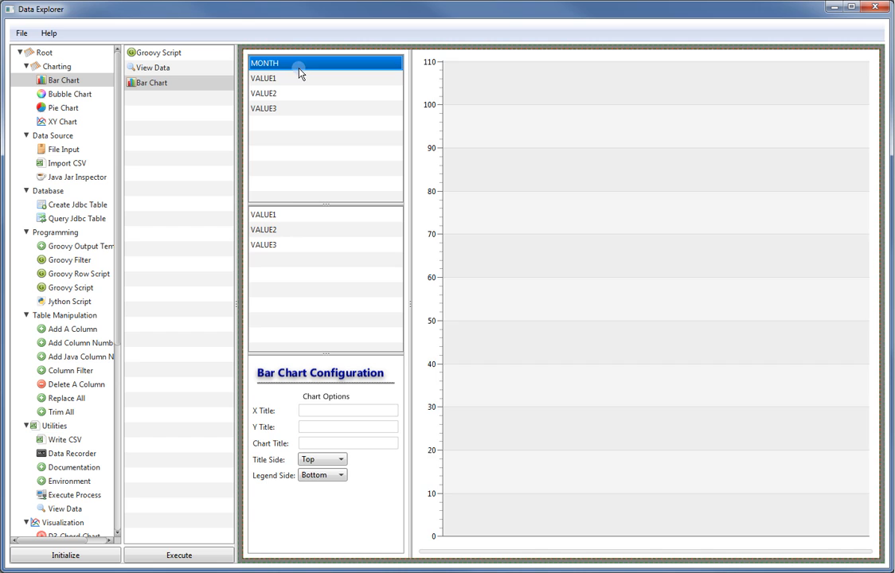
left_click(292, 215)
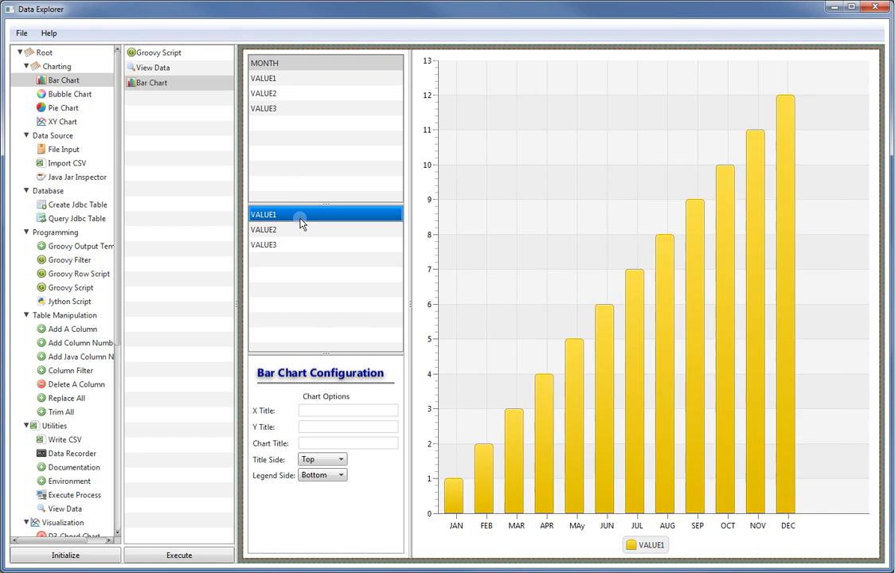
left_click(303, 230)
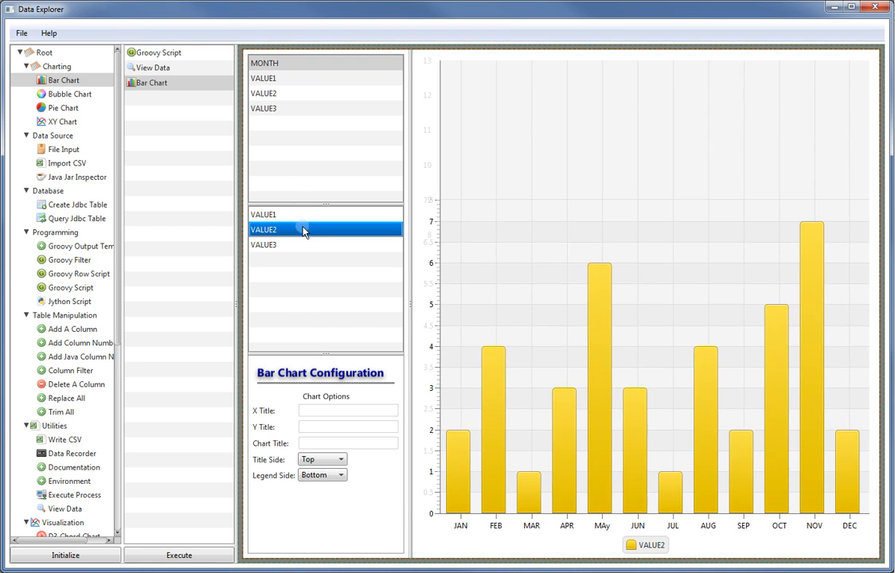
left_click(303, 248)
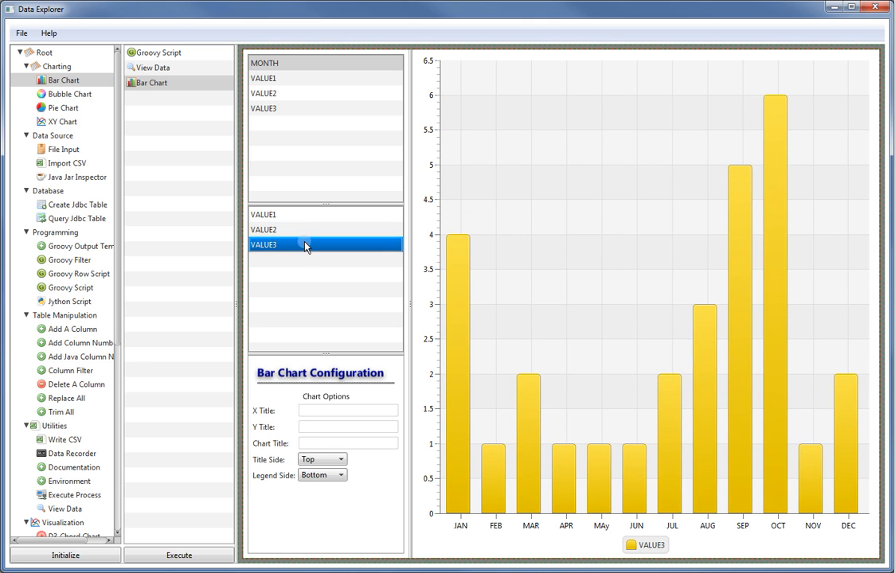
left_click(309, 223, "shift")
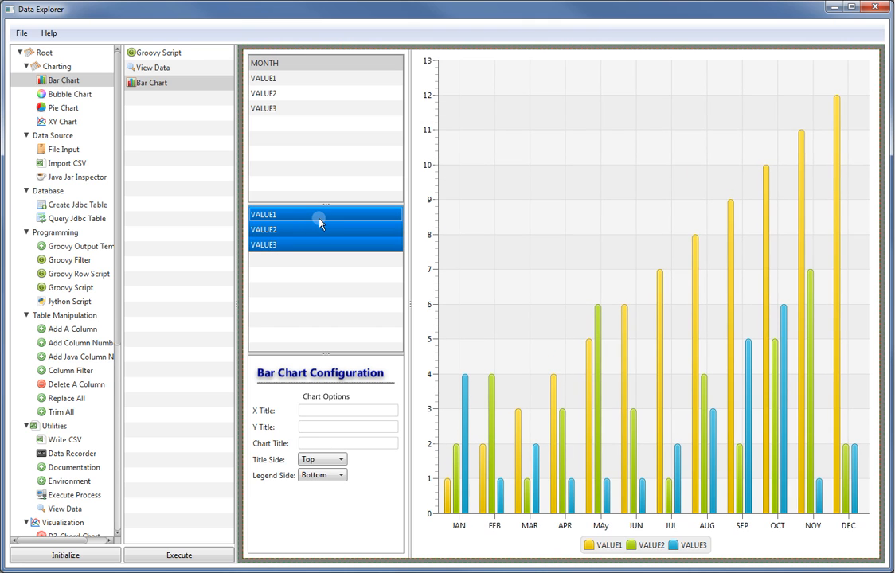
Label the bar chart with X title "X Title", Y title "Y title" and chart title "Chart Title"
left_click(310, 410)
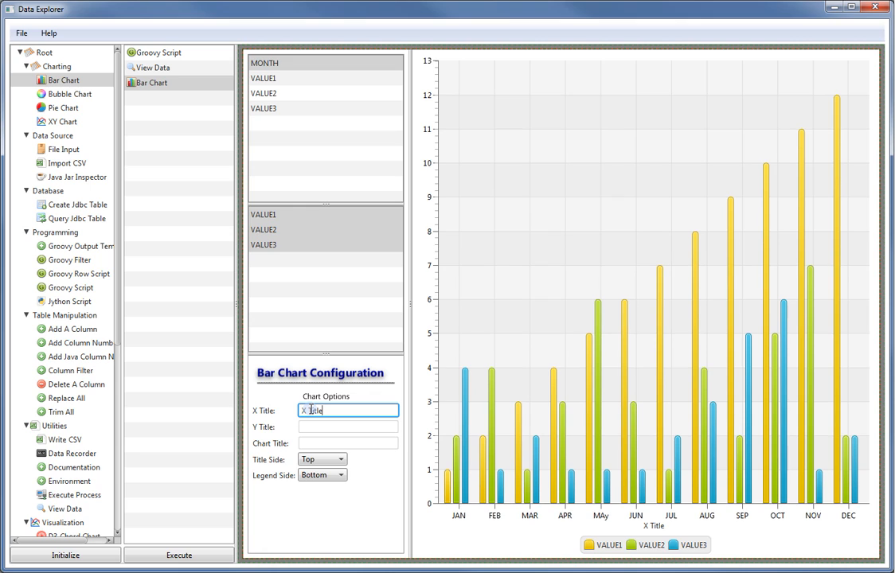
key("Tab")
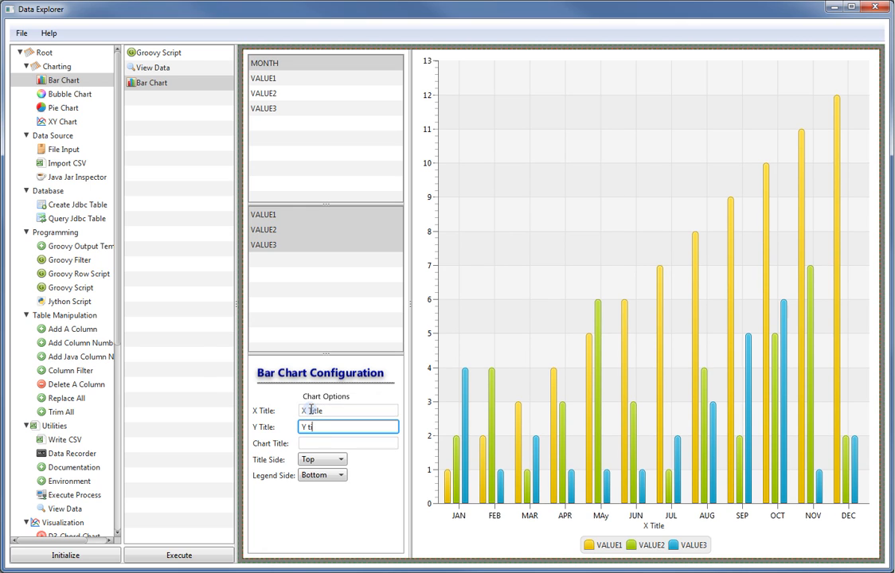
key("Tab")
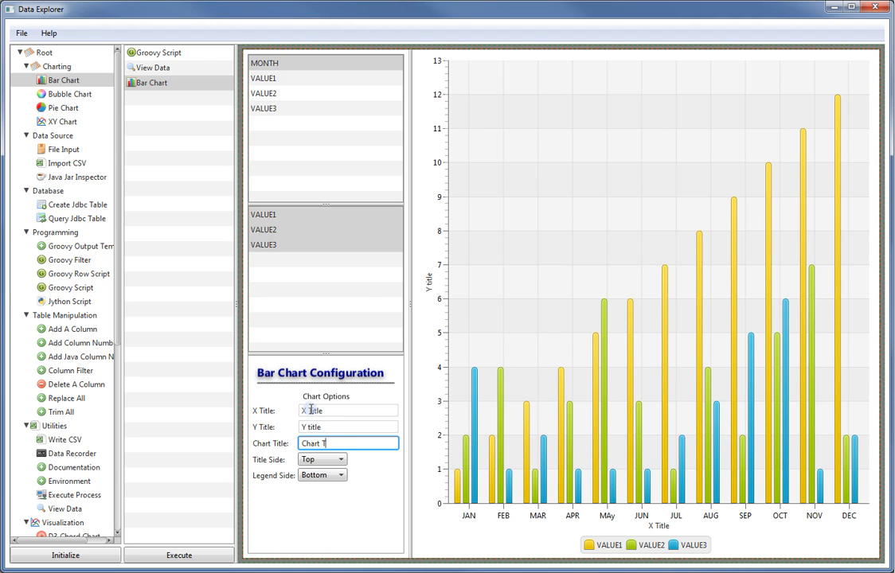
type("Chart Title")
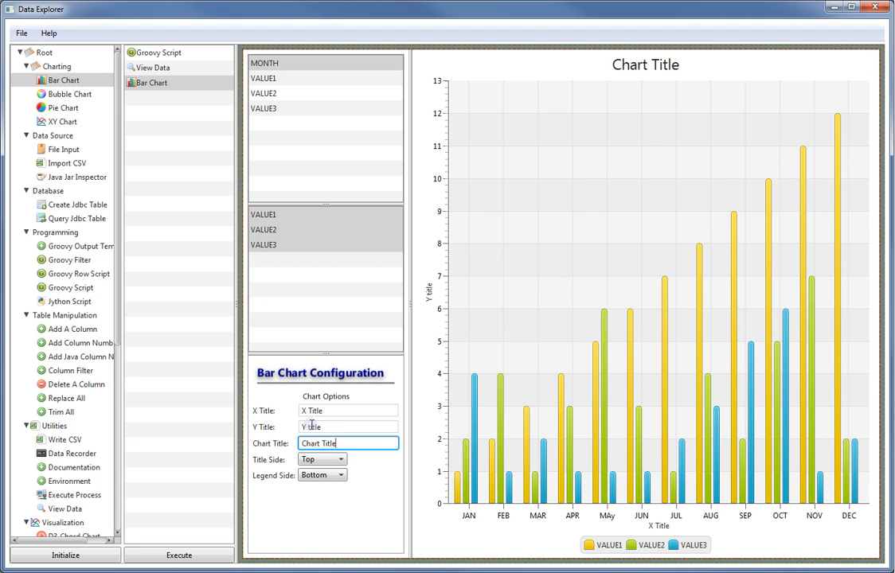
Try the bar chart's Title Side as Left, Right and Bottom, and return it to Top
left_click(315, 461)
left_click(315, 499)
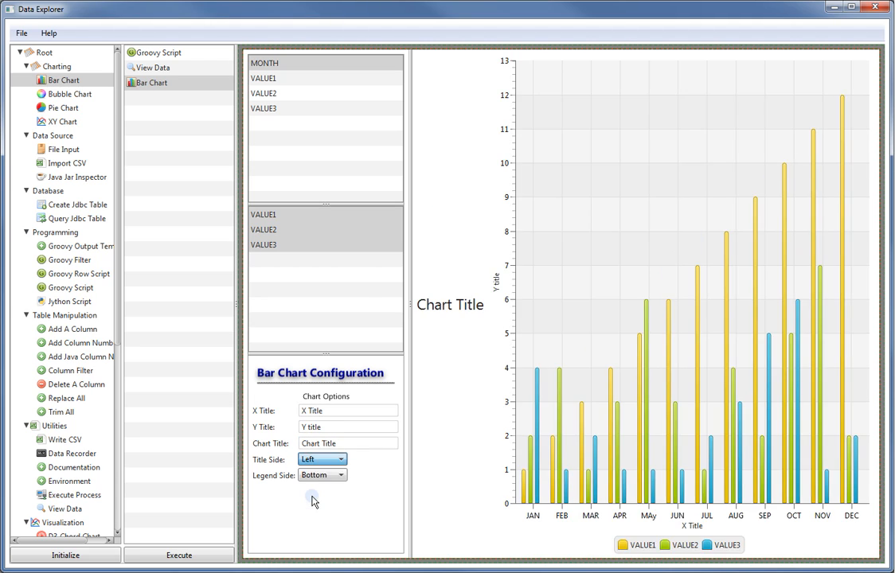
left_click(340, 461)
left_click(327, 474)
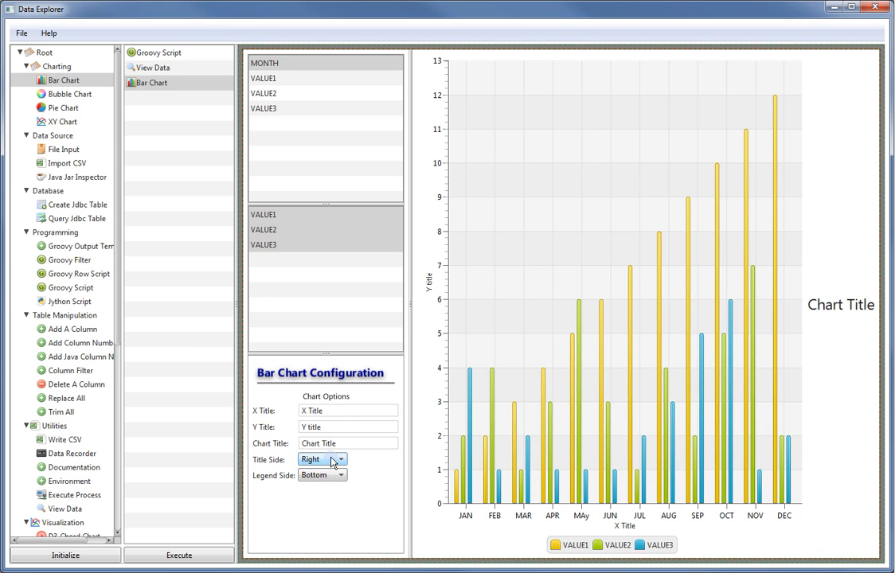
left_click(333, 462)
left_click(329, 406)
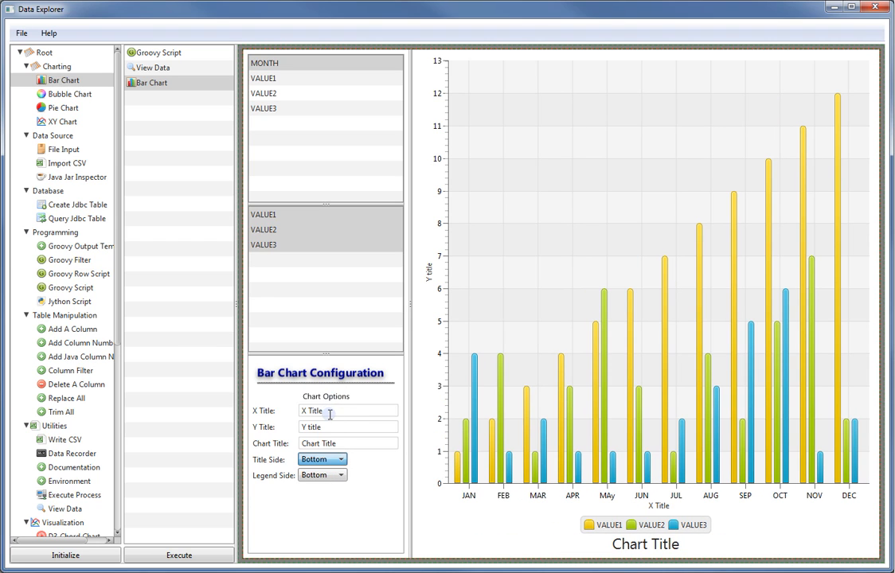
left_click(323, 461)
left_click(318, 475)
Set the bar chart's Legend Side to Top, try Left, and return it to Top
left_click(322, 476)
left_click(319, 494)
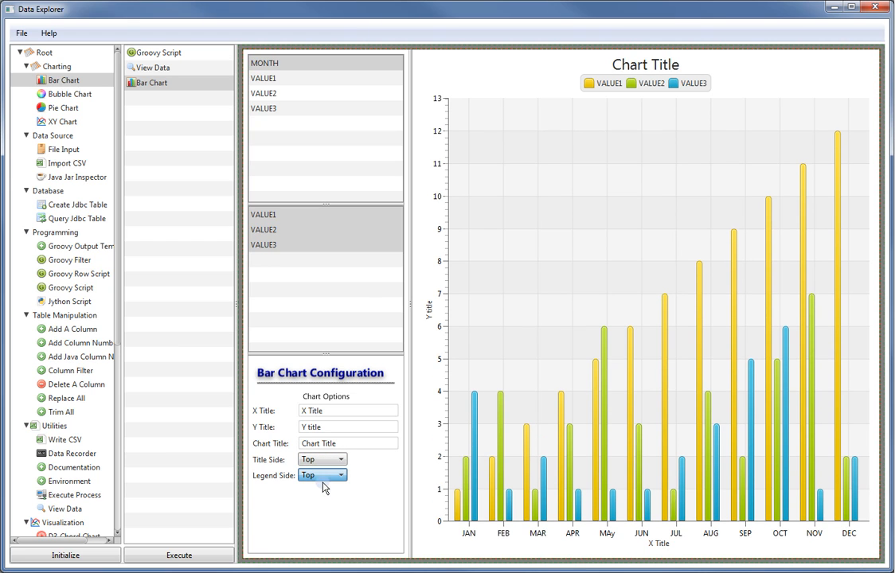
left_click(323, 475)
left_click(327, 495)
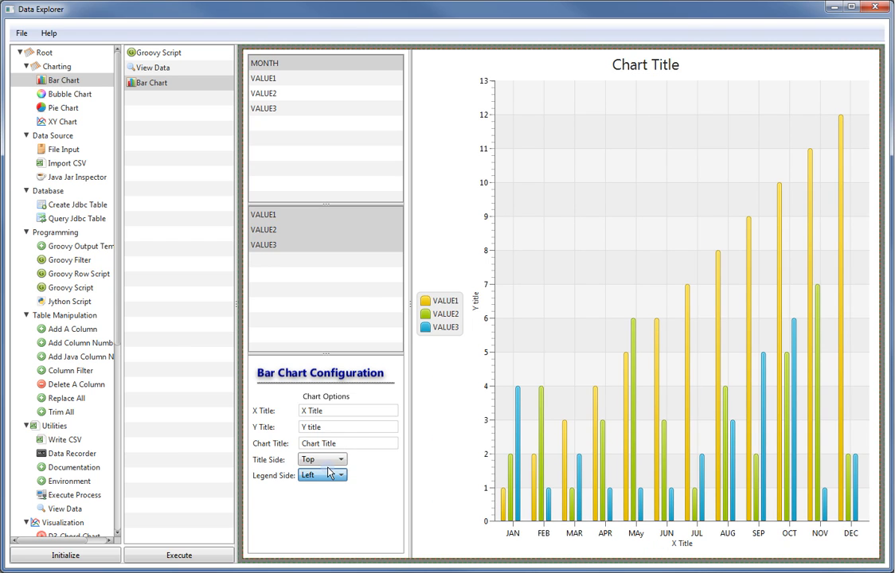
left_click(325, 476)
left_click(325, 453)
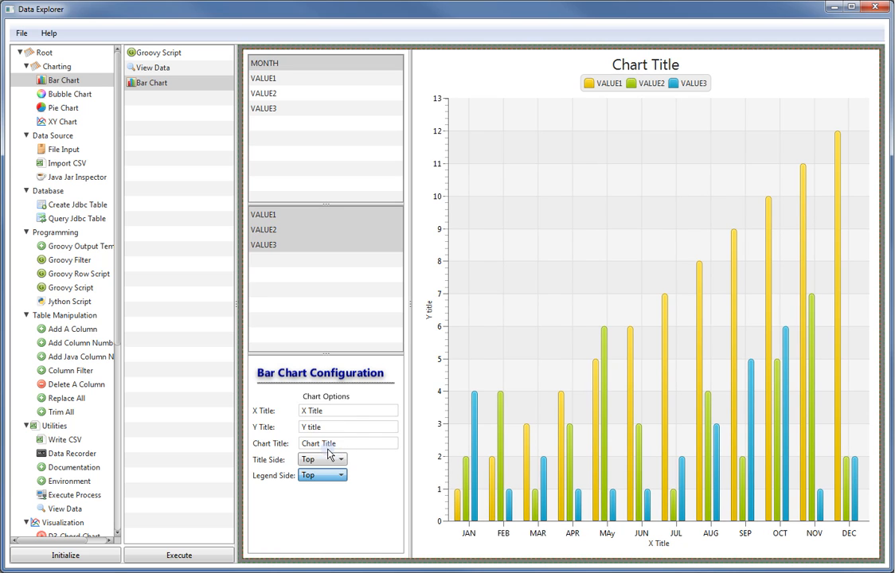
Replace the workflow's Bar Chart task with a Pie Chart task and execute the workflow
left_click(159, 84)
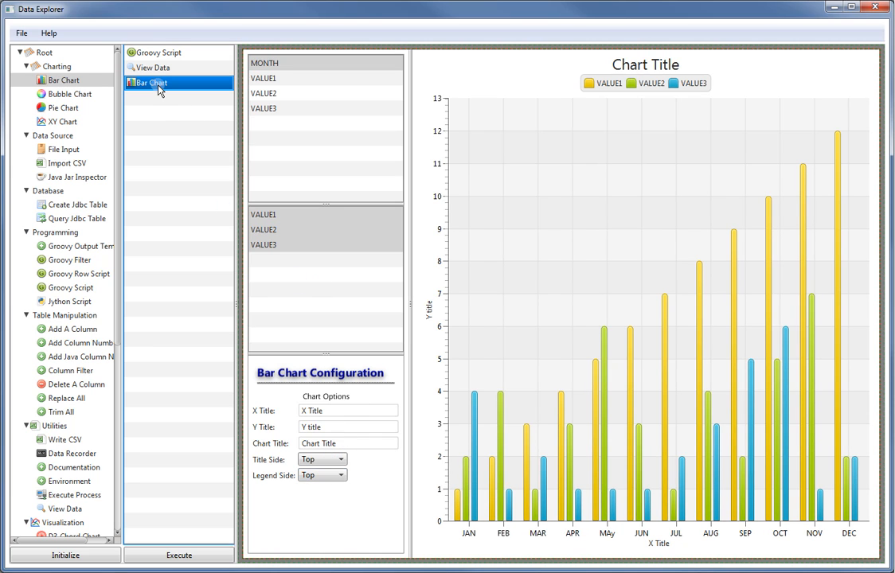
key("Delete")
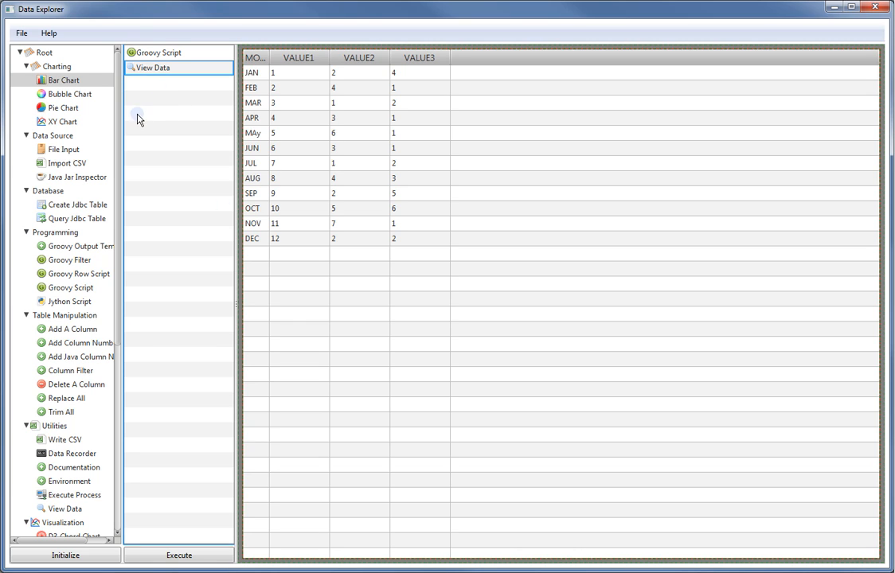
left_click_drag(87, 114, 163, 84)
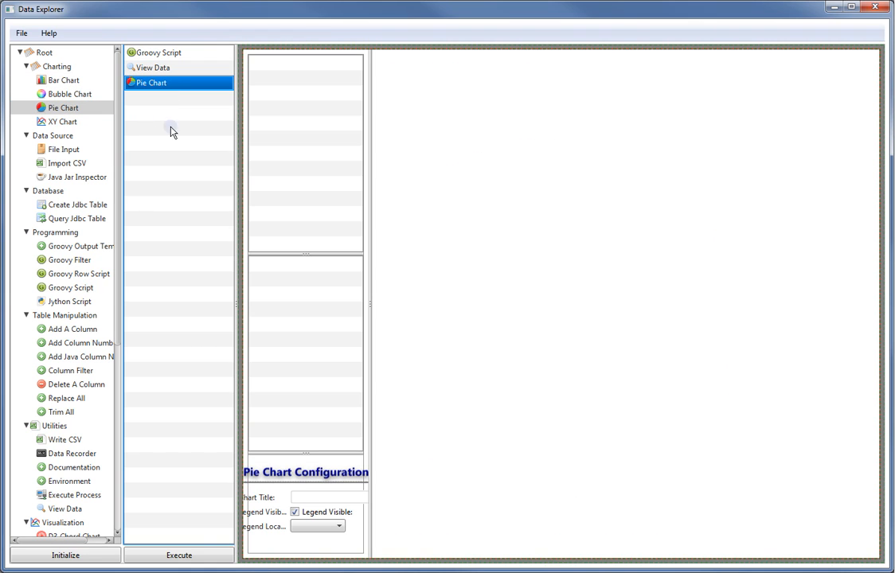
left_click(192, 556)
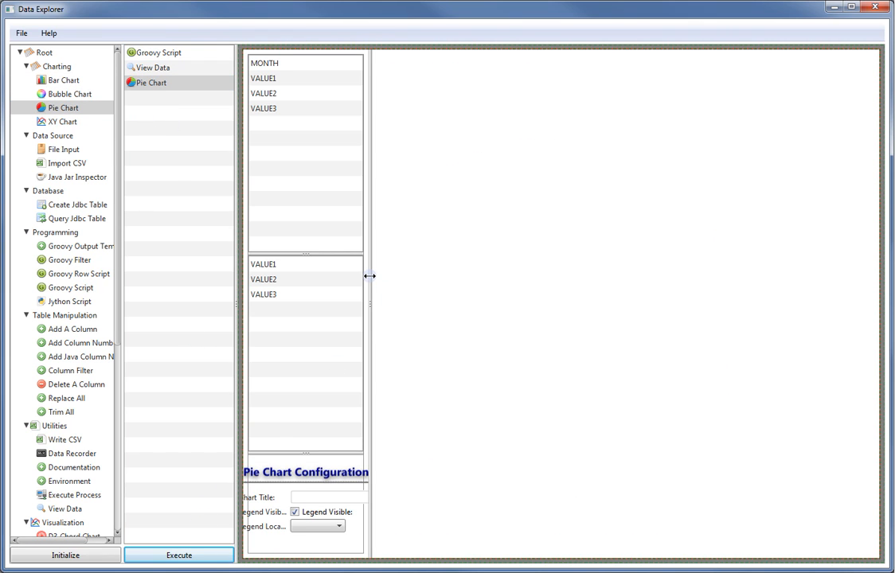
Plot MONTH in the pie chart, switching through the value columns VALUE1 to VALUE3 and ending on VALUE3
left_click(285, 66)
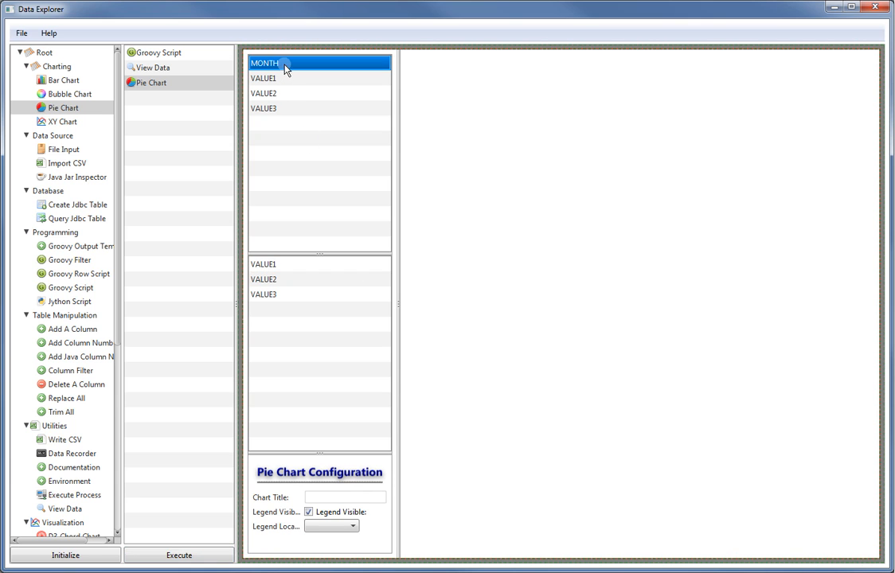
left_click(278, 266)
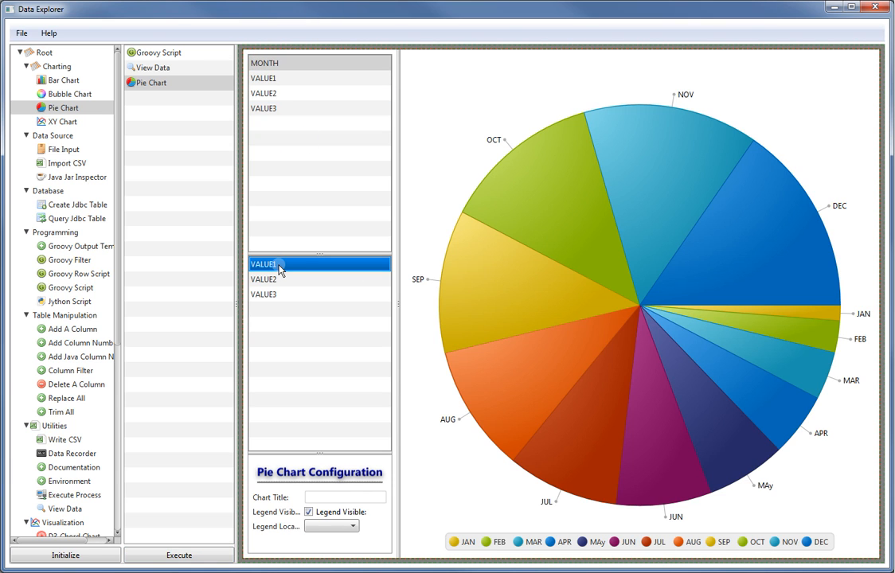
key("Down")
key("Down")
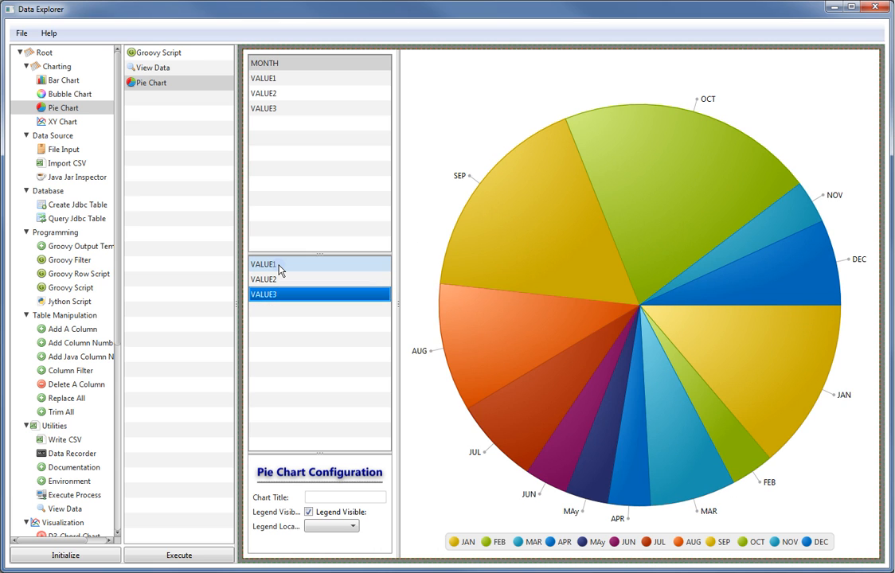
key("Up")
key("Up")
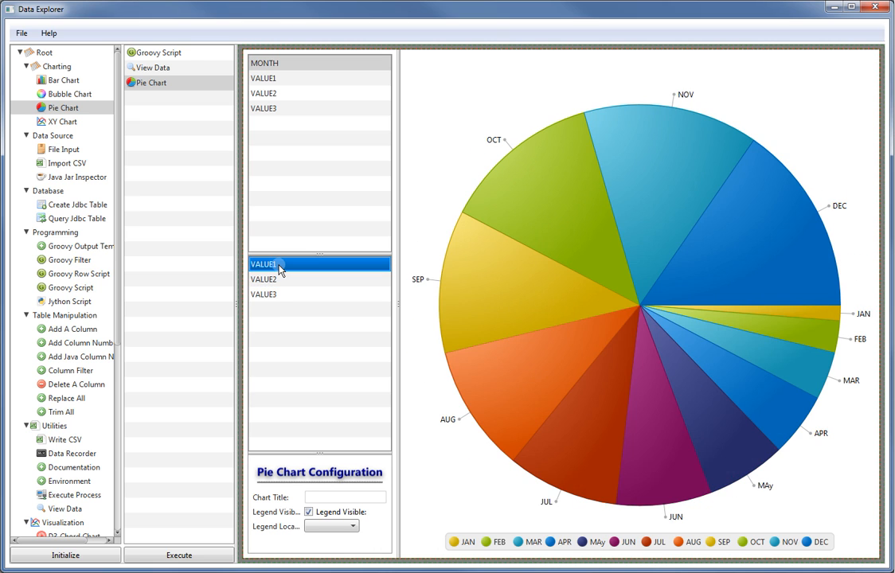
left_click(285, 295)
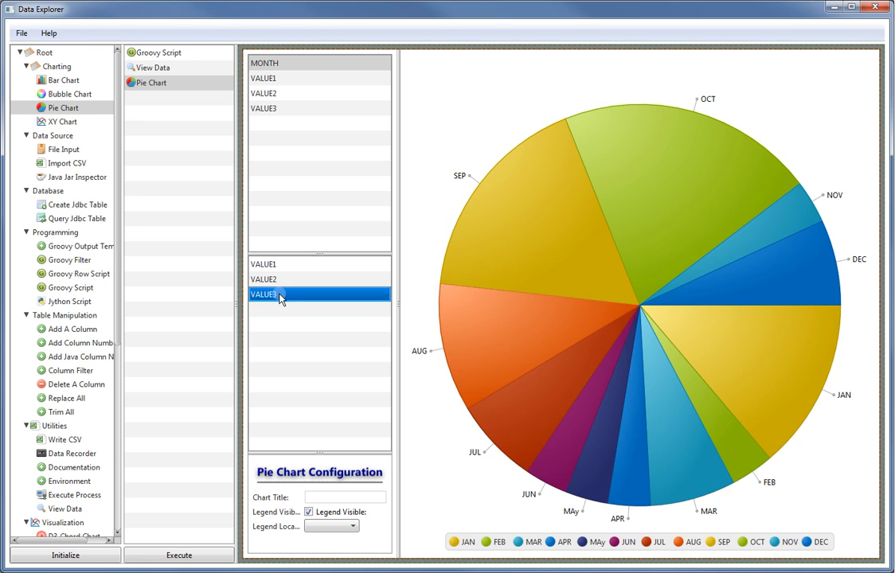
Set the chart title to "Pie Chart" and toggle the legend's visibility off and back on
left_click(332, 497)
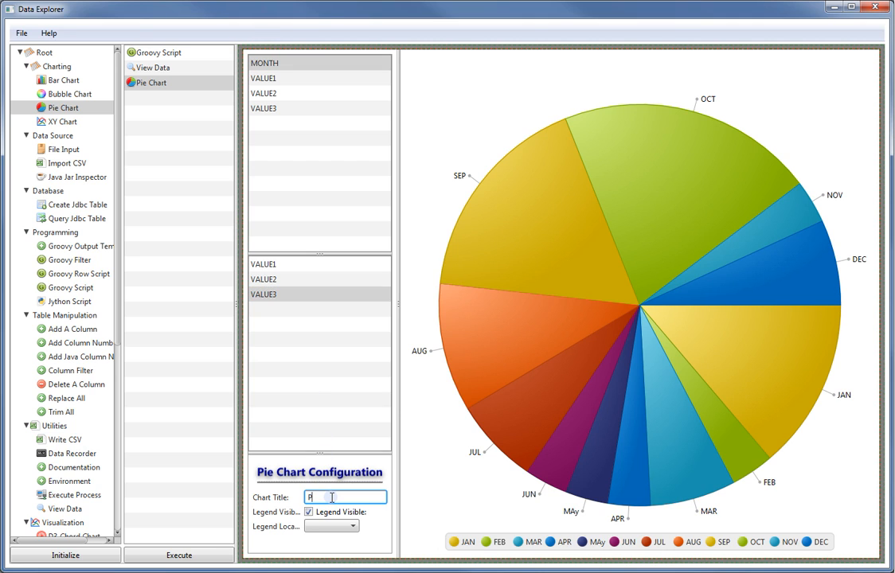
key("Return")
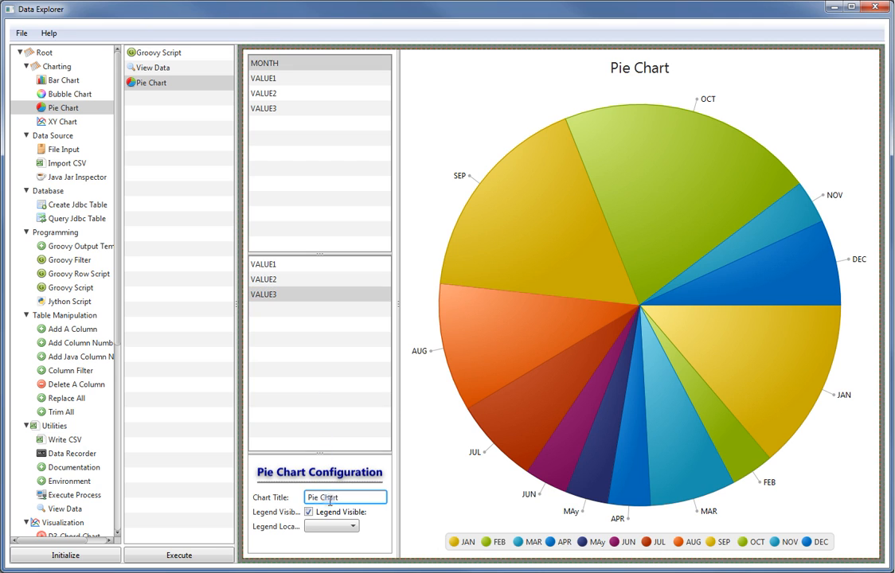
left_click(309, 513)
left_click(309, 513)
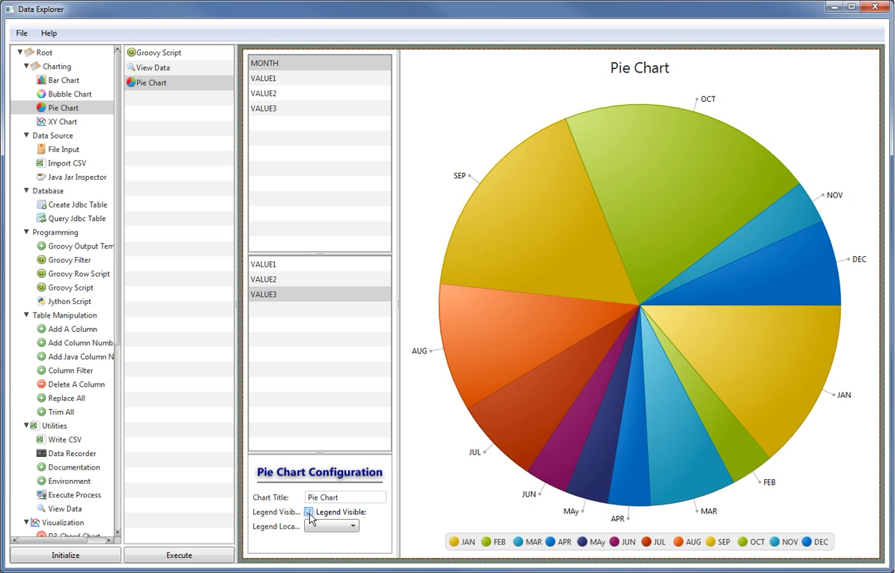
Try the pie chart's legend location at TOP and LEFT, set it to RIGHT, and hide the legend
left_click(338, 527)
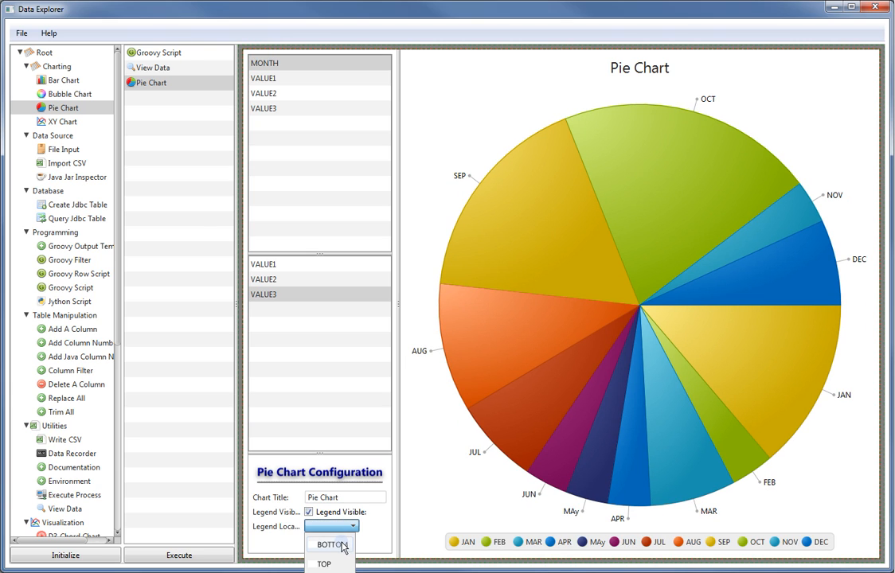
left_click(342, 563)
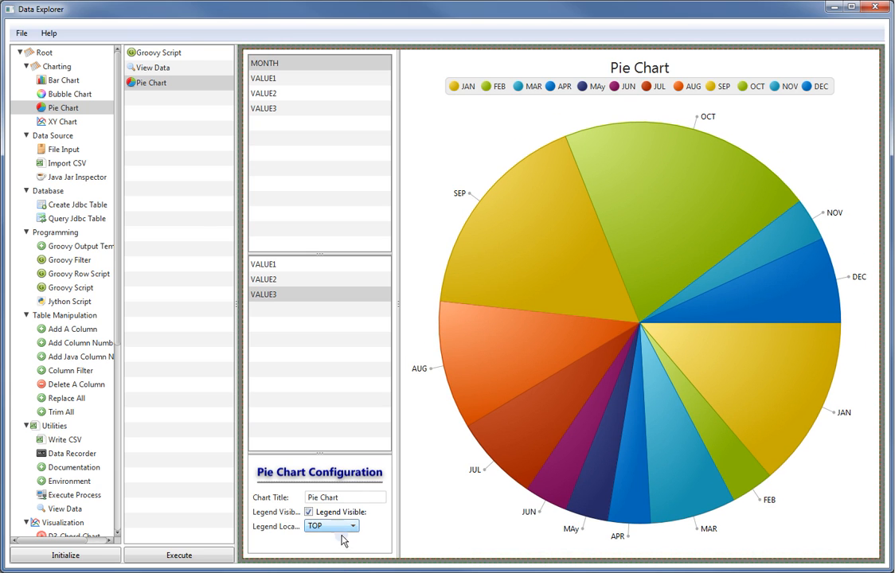
left_click(341, 527)
left_click(339, 541)
left_click(340, 528)
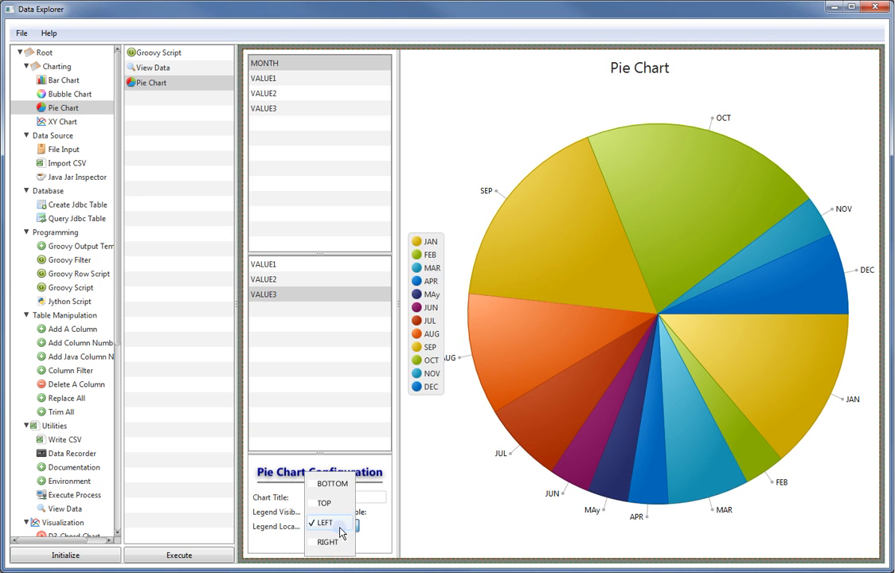
left_click(341, 538)
left_click(312, 514)
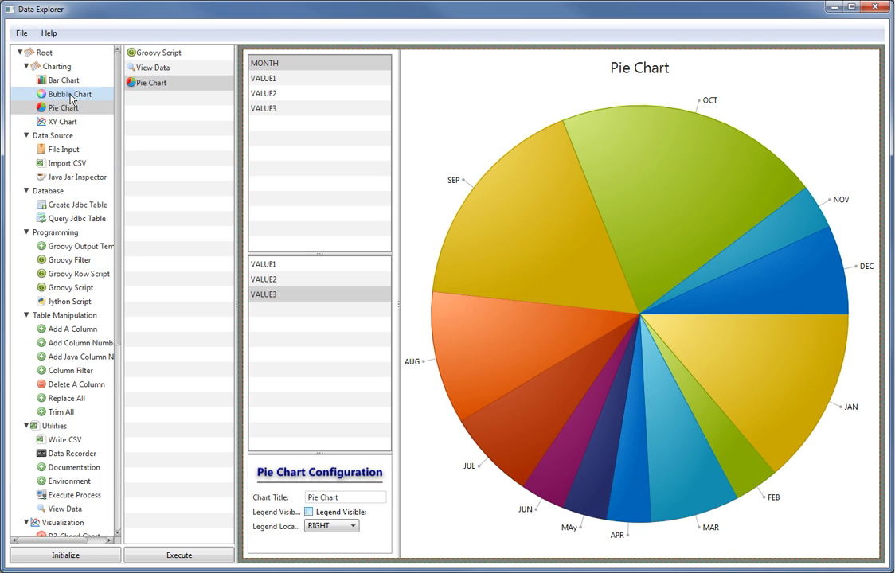
Load the parabola script from the groovy datasource folder into the Groovy Script task
left_click(148, 52)
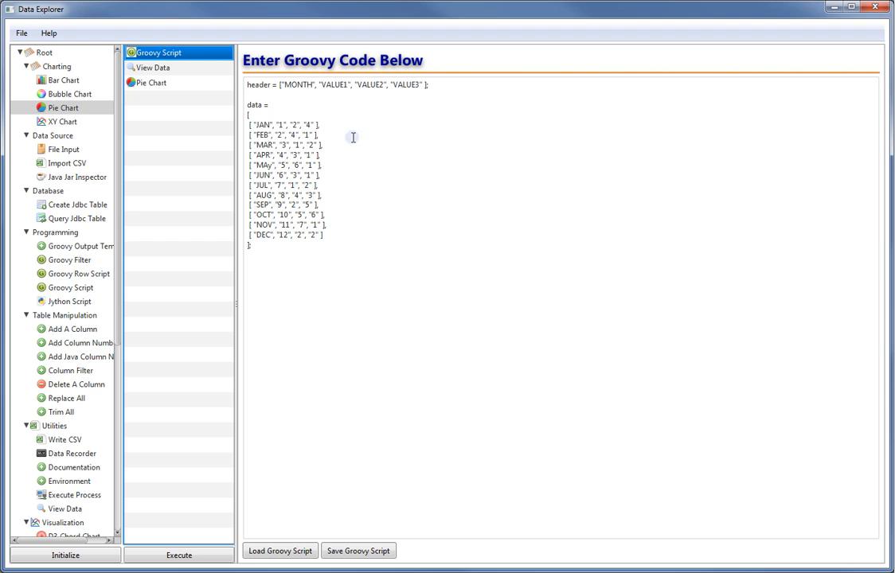
left_click(275, 551)
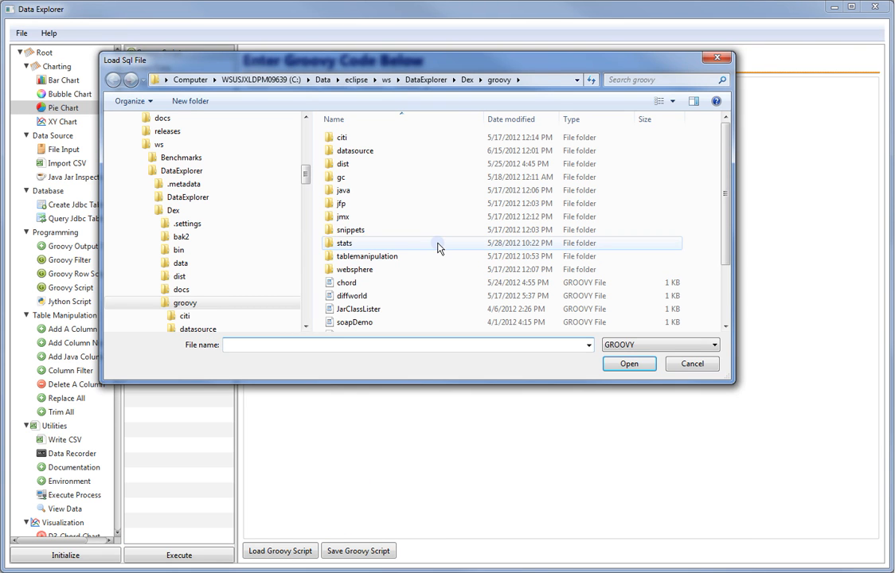
double_click(371, 149)
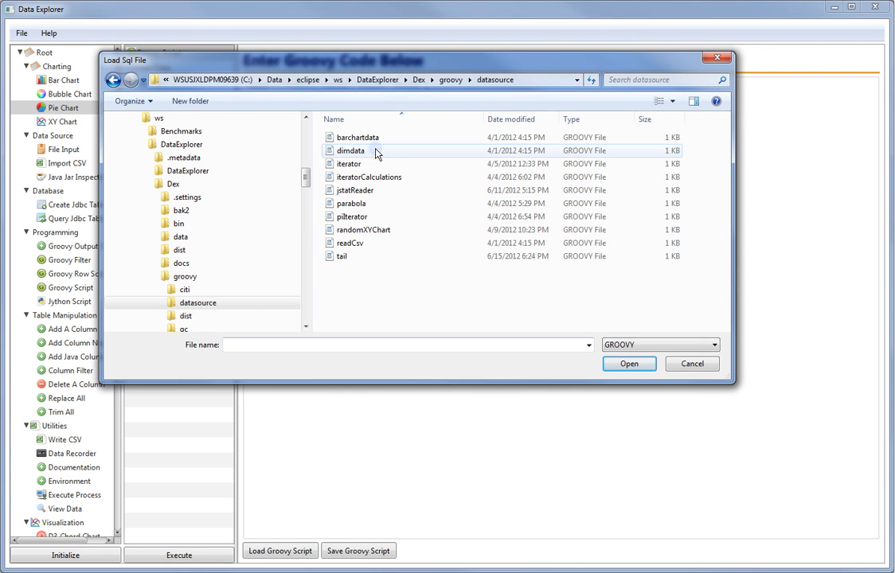
double_click(351, 203)
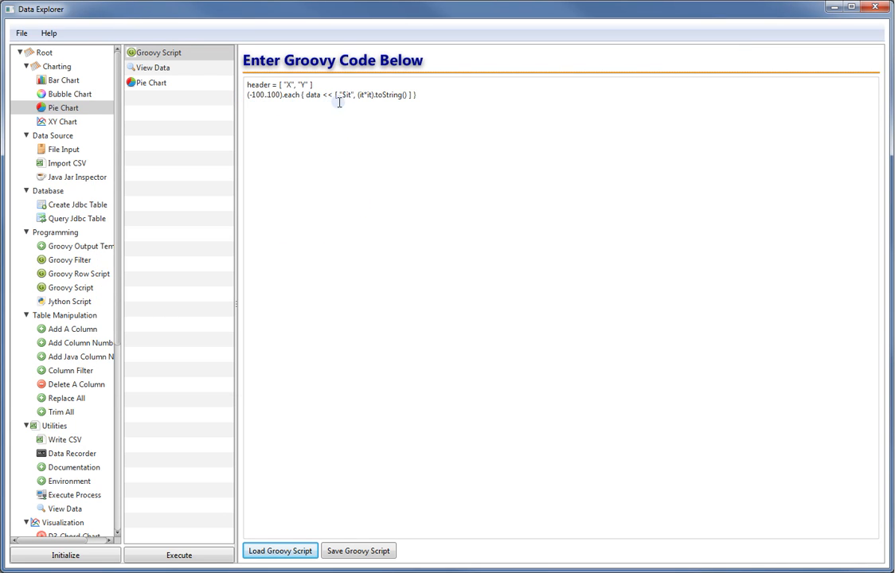
Rewrite the script's loop body with a named parameter, as "x -> data << [ x, x * x ]"
left_click_drag(339, 94, 481, 119)
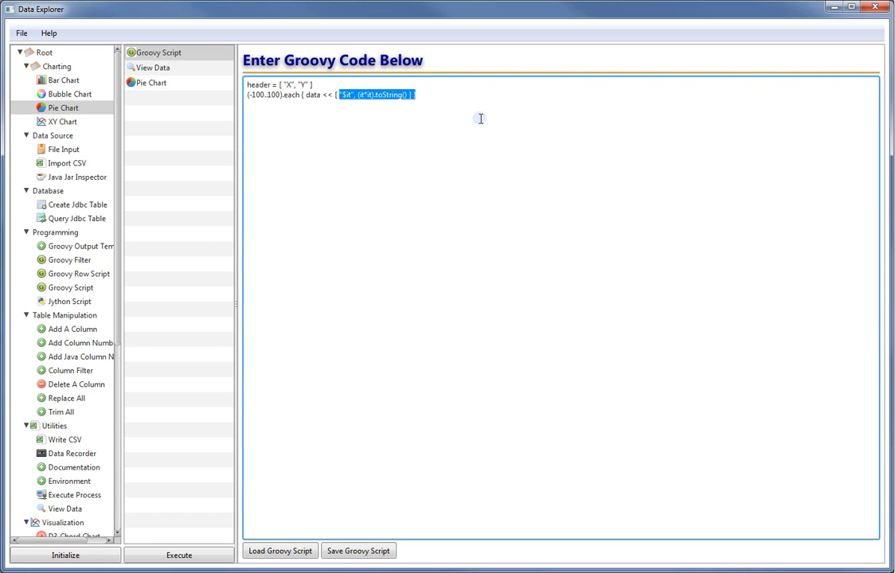
key("BackSpace")
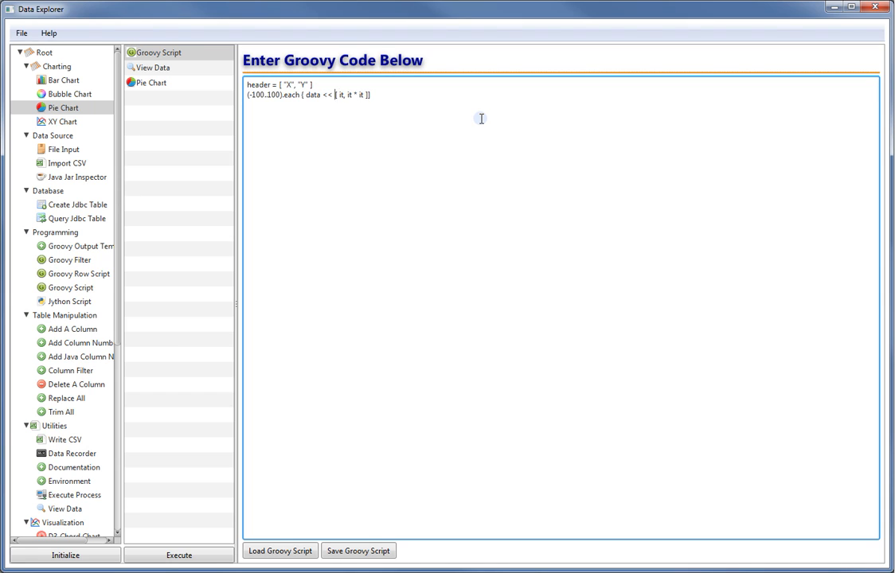
type("x ->")
key("BackSpace")
key("BackSpace")
type("x")
key("Delete")
key("Delete")
Replace the workflow's Pie Chart task with an XY Chart task after View Data
left_click(168, 90)
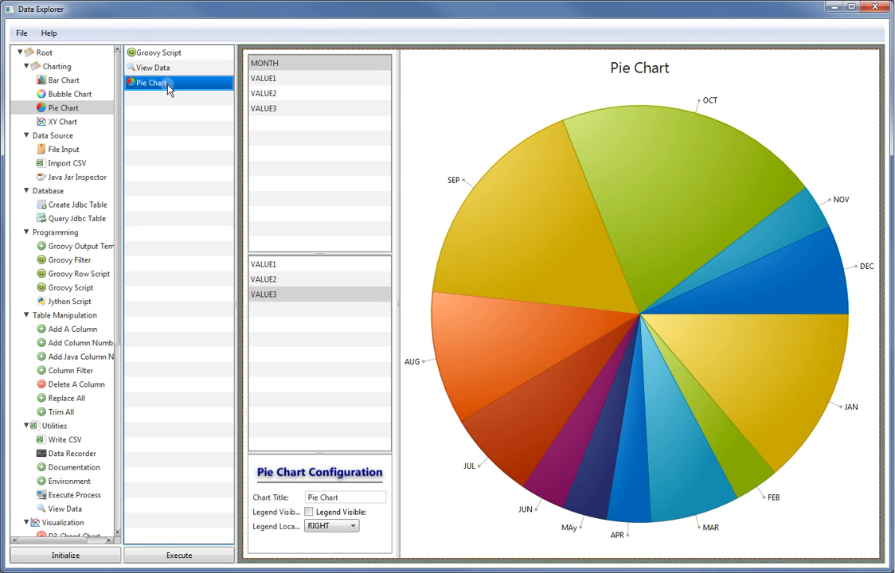
key("Delete")
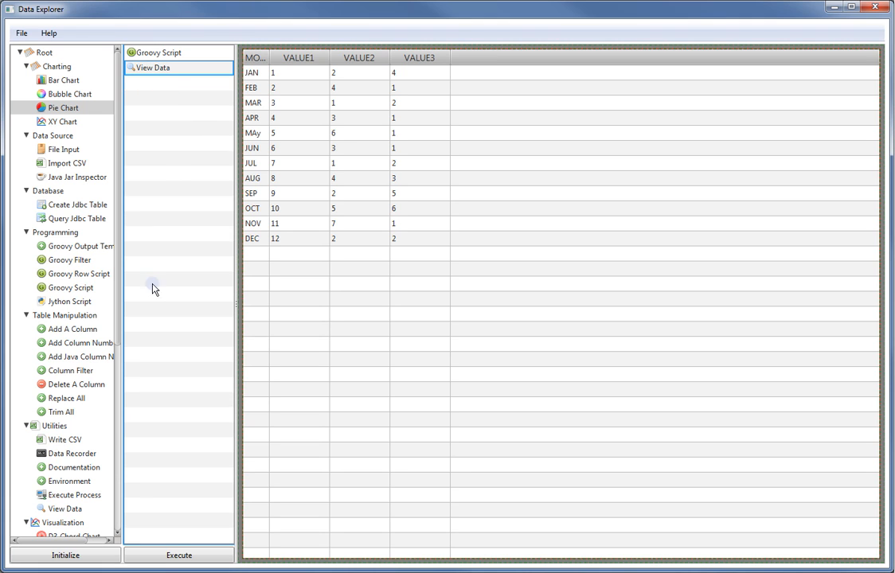
left_click_drag(119, 250, 132, 218)
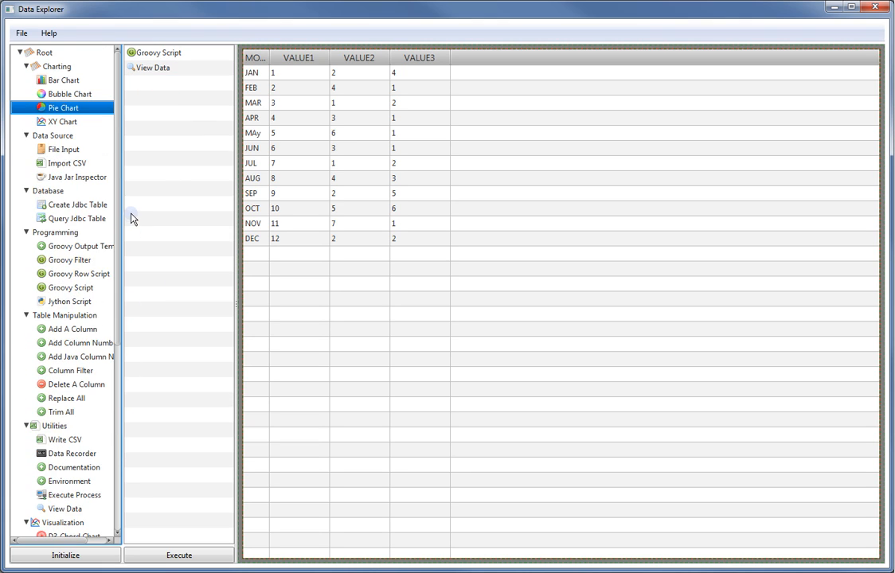
left_click(91, 122)
left_click_drag(151, 144, 152, 83)
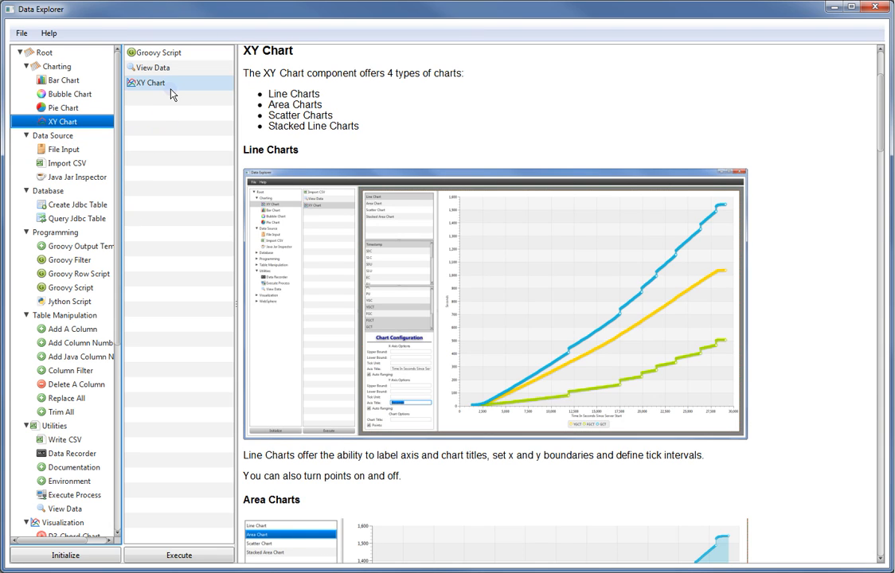
Execute the workflow, enlarge the Execution Status window to read its message, and close it
left_click(184, 555)
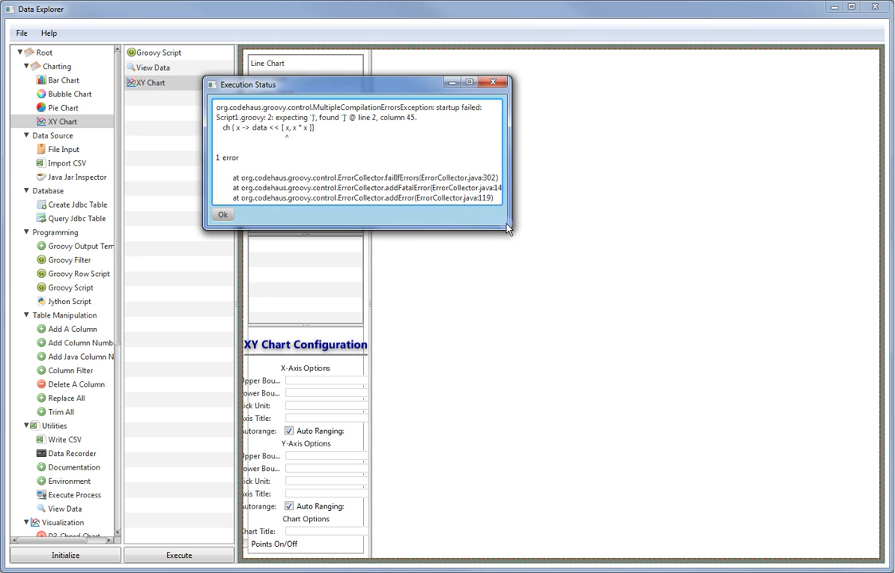
left_click_drag(509, 228, 643, 347)
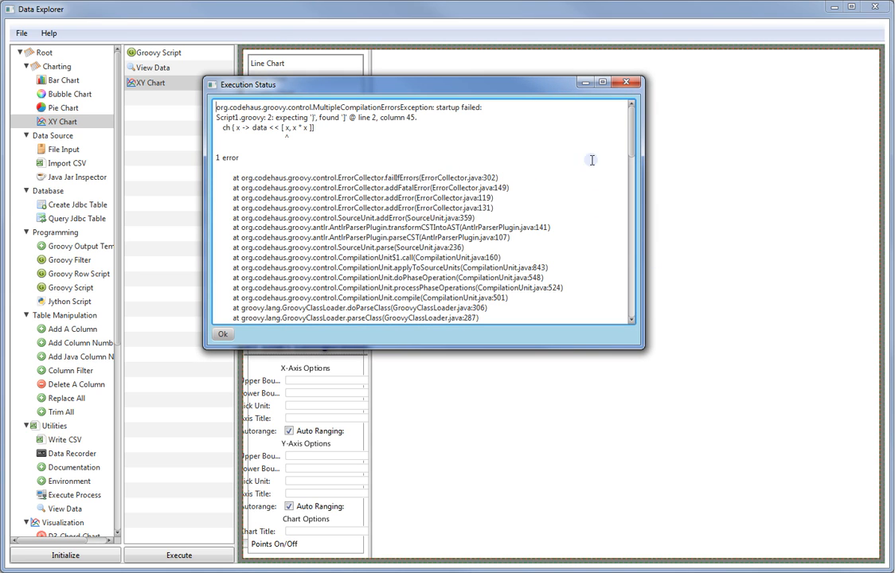
left_click(627, 83)
Correct the end of the Groovy script's loop by replacing its last square bracket with a closing curly brace
left_click(180, 71)
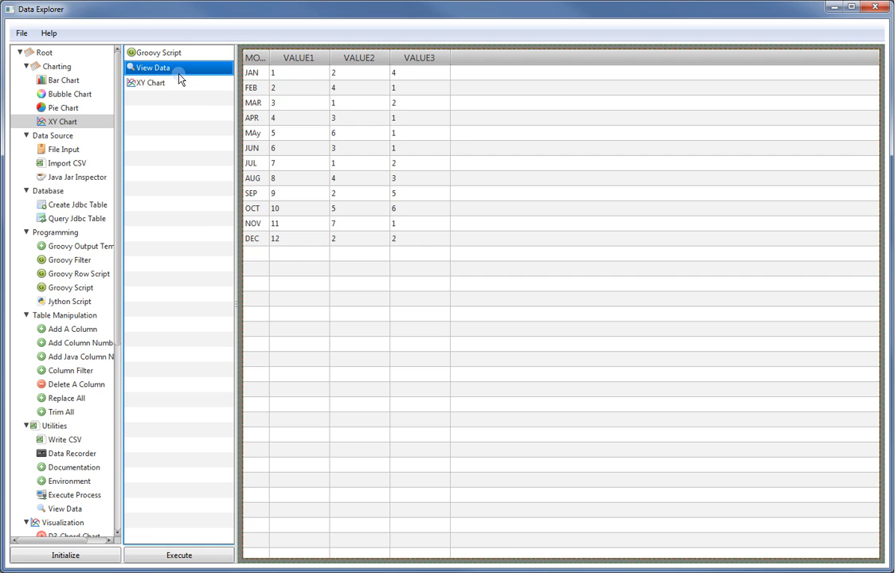
left_click(195, 54)
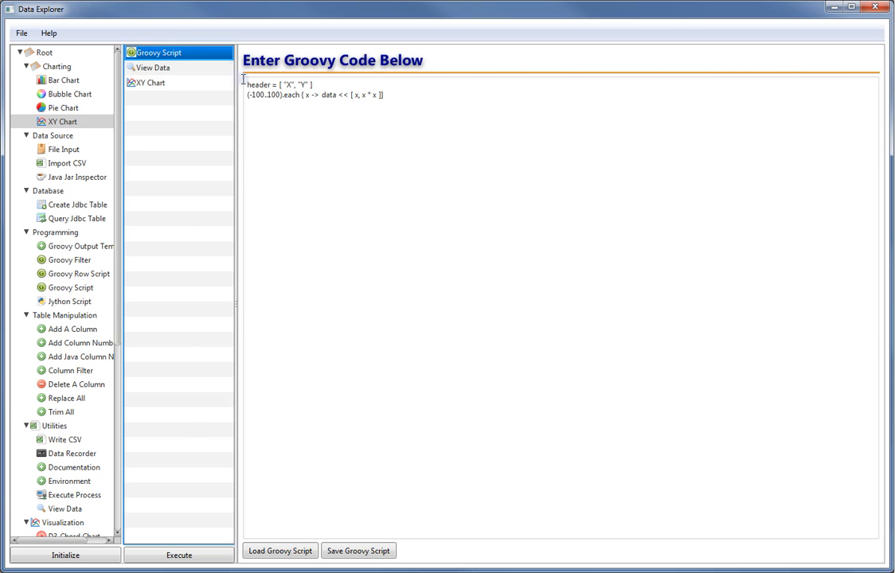
left_click(303, 96)
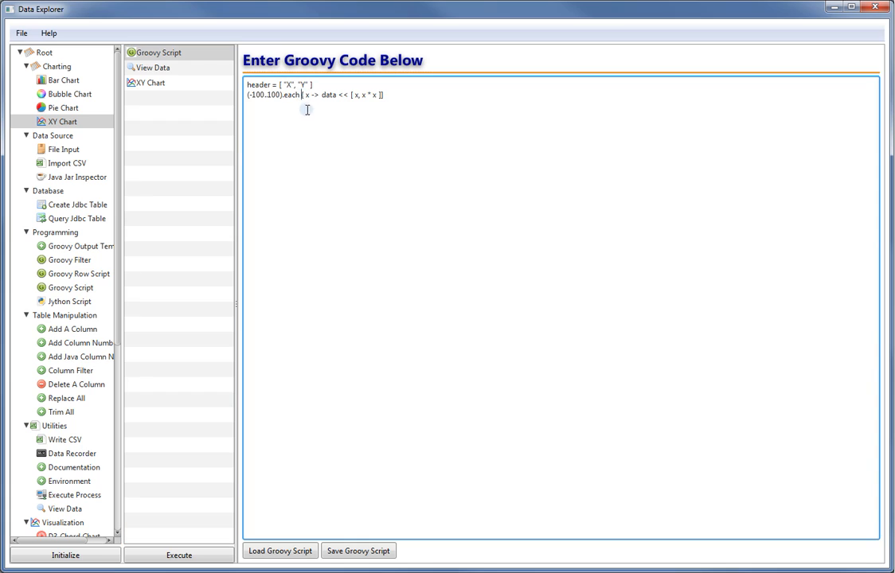
left_click(383, 95)
Execute the workflow and plot Y against X in the XY Chart
left_click(171, 82)
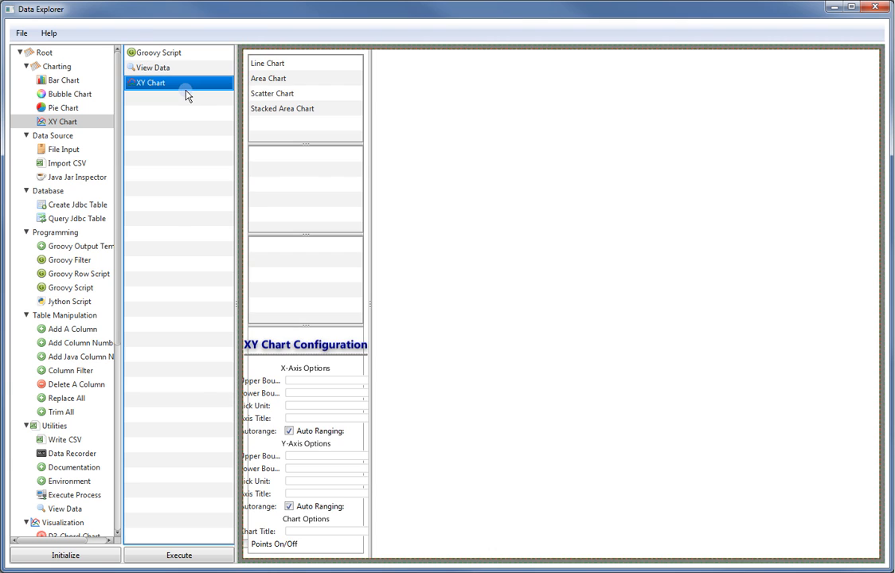
left_click(203, 560)
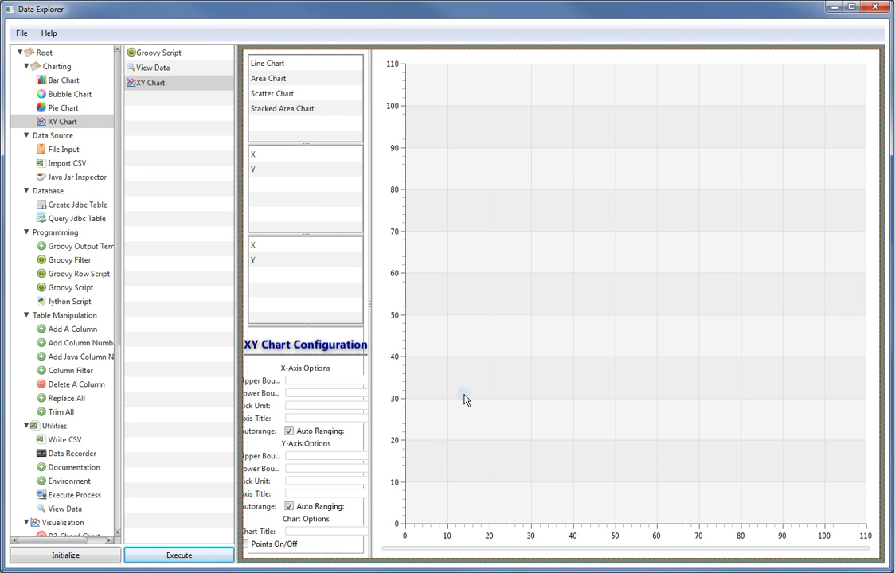
left_click(299, 155)
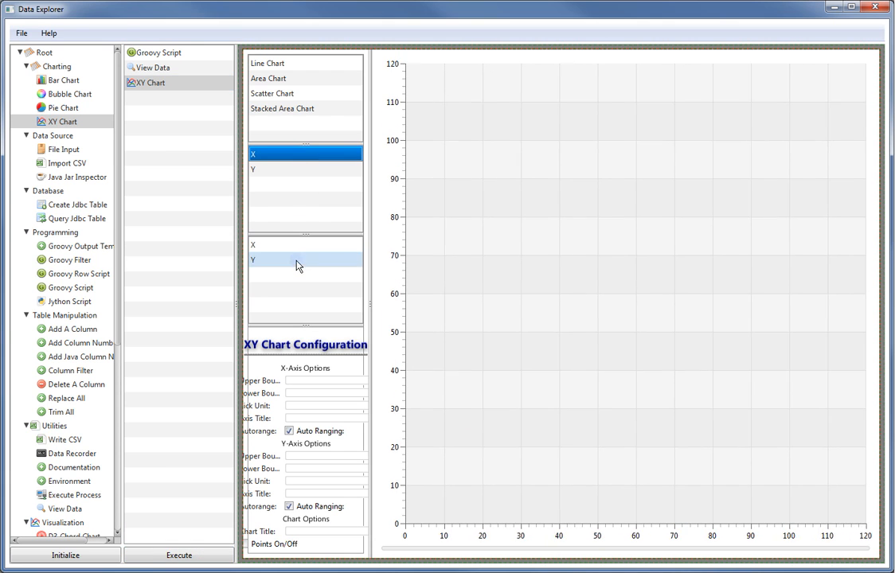
left_click(300, 263)
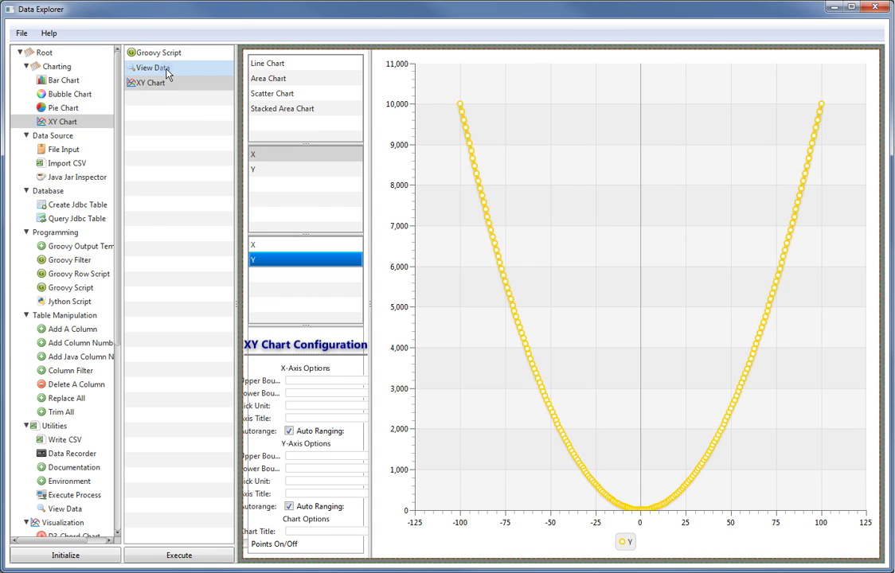
Add a D3 Parallel Lines task after the XY Chart, execute the workflow and examine the plot
left_click_drag(117, 225, 116, 399)
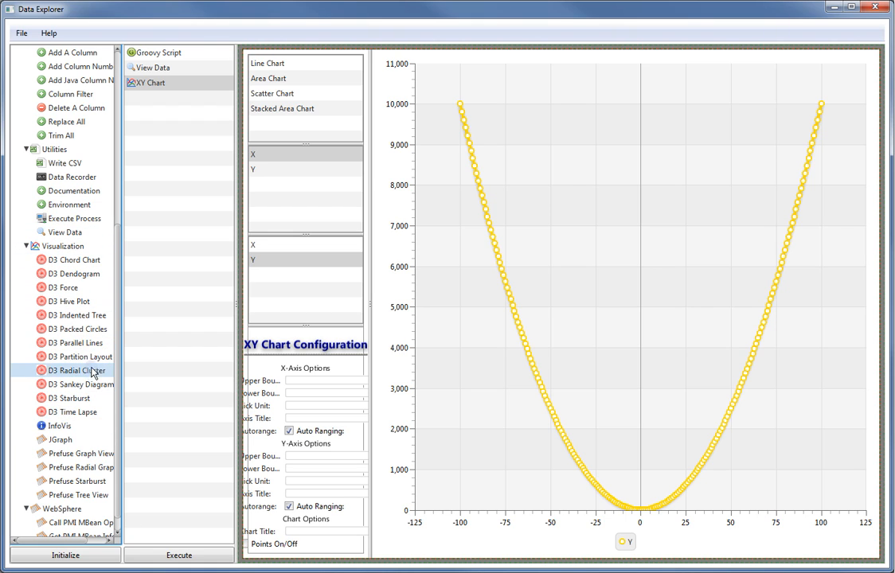
left_click_drag(91, 342, 173, 124)
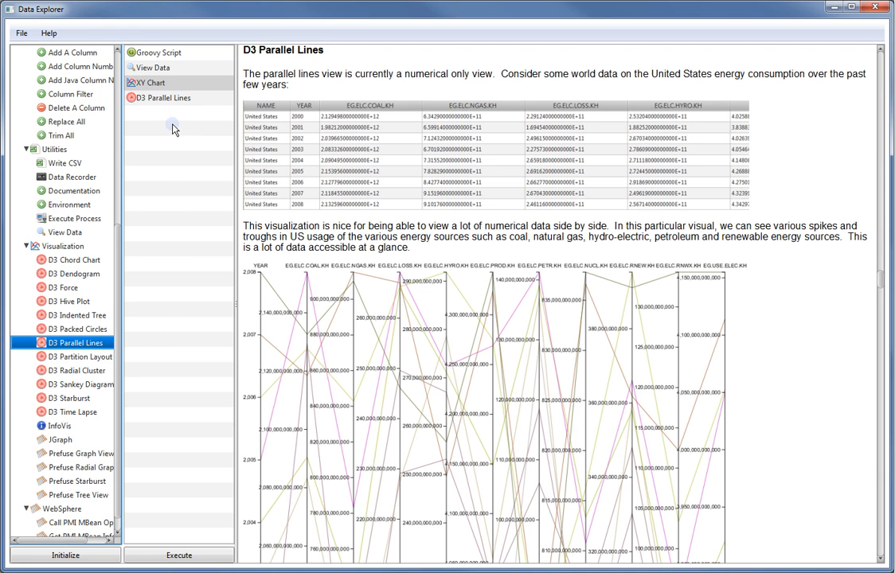
left_click(154, 95)
left_click(174, 556)
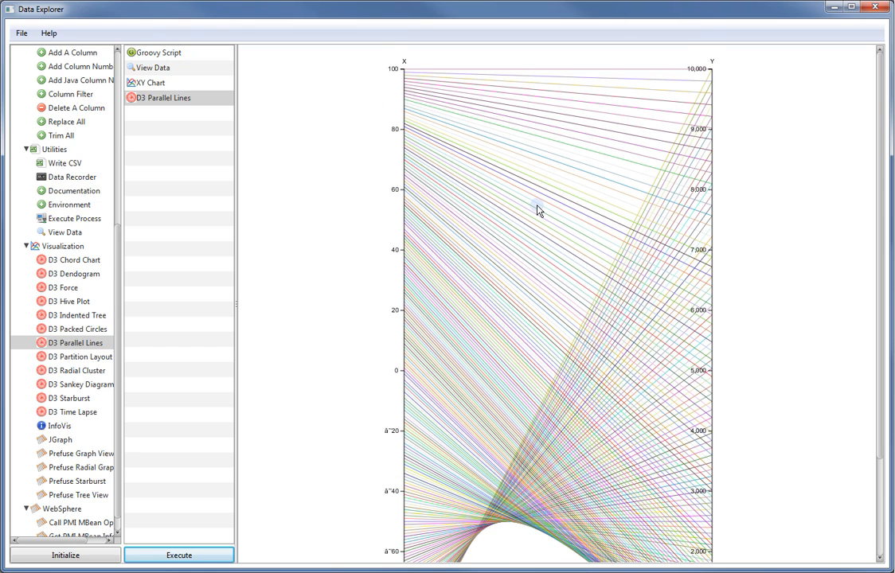
scroll(538, 208, "down", 3)
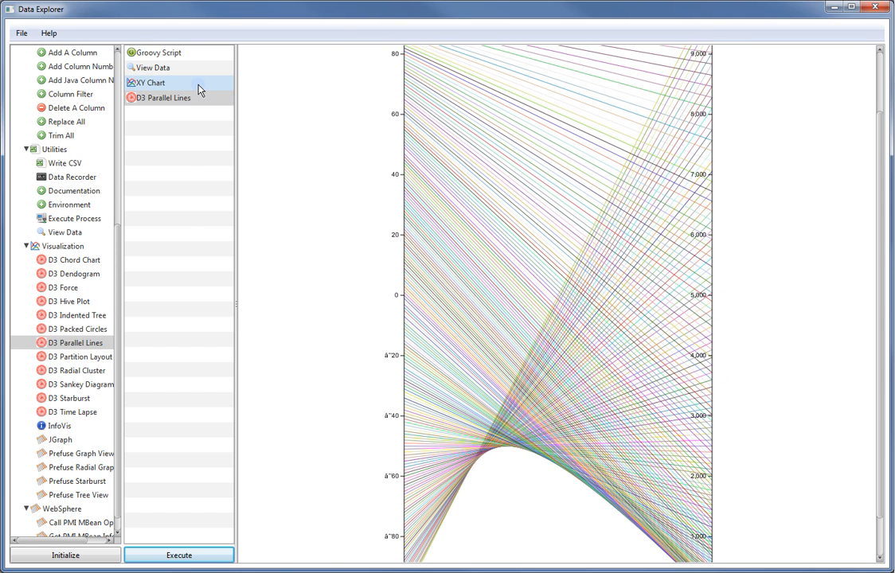
Add a "Z" column to the Groovy script's header and the cube of x as each row's third value
left_click(191, 54)
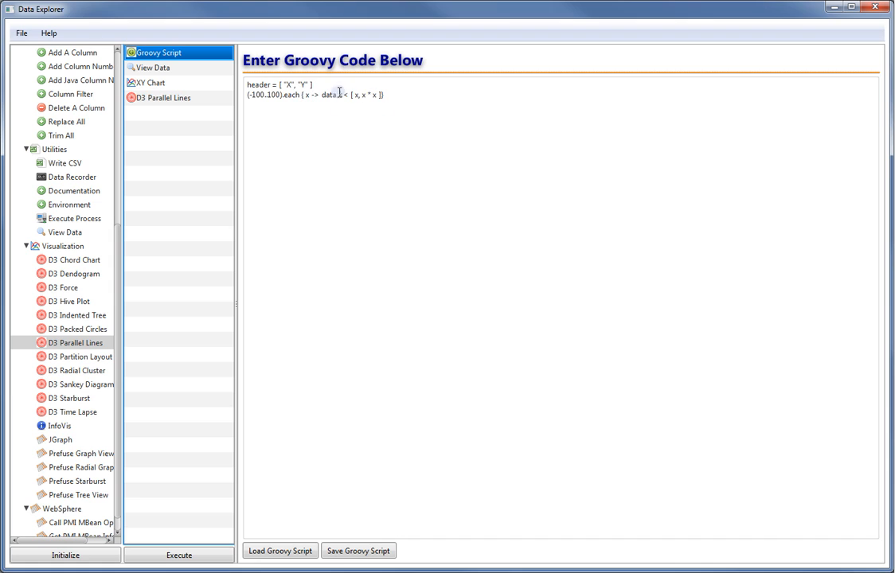
left_click(306, 84)
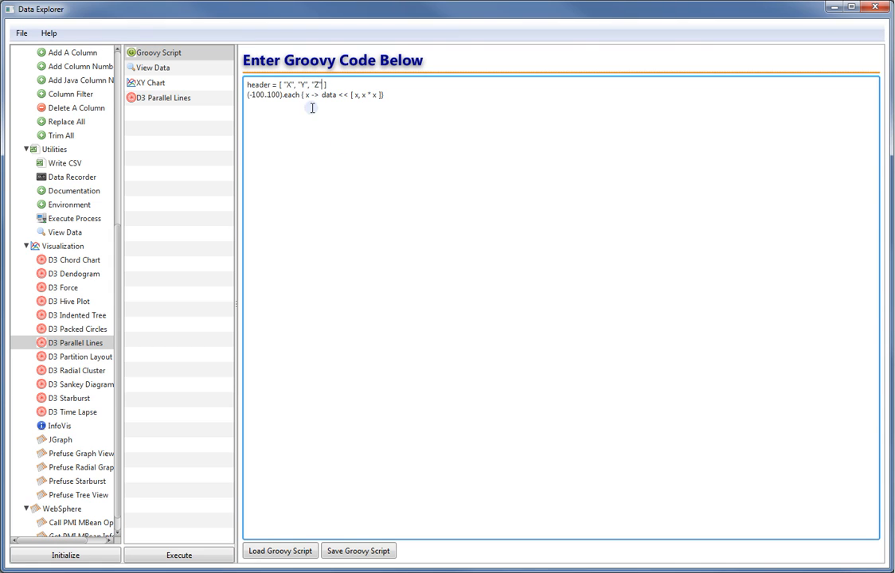
left_click(376, 95)
Execute the workflow again for the D3 Parallel Lines task and examine the X, Y and Z axes down to their lower ends
left_click(186, 97)
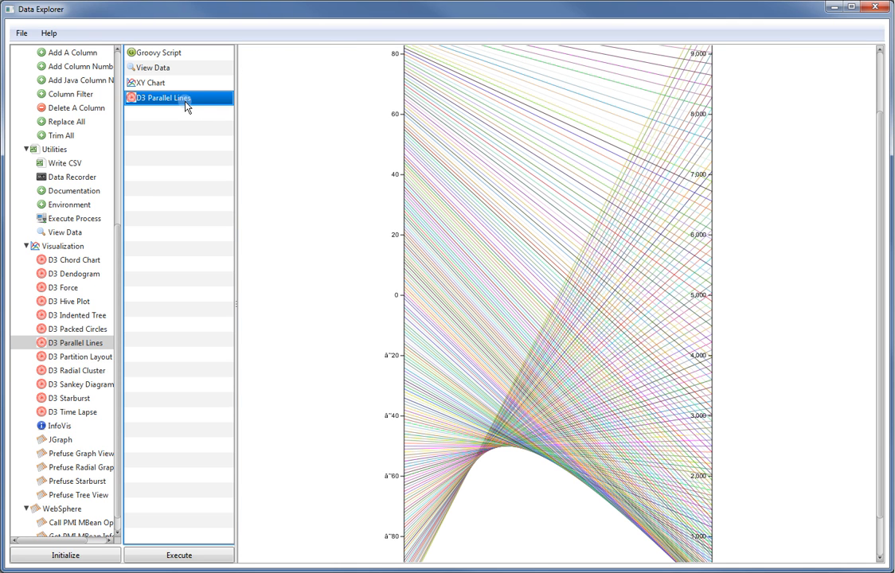
left_click(208, 555)
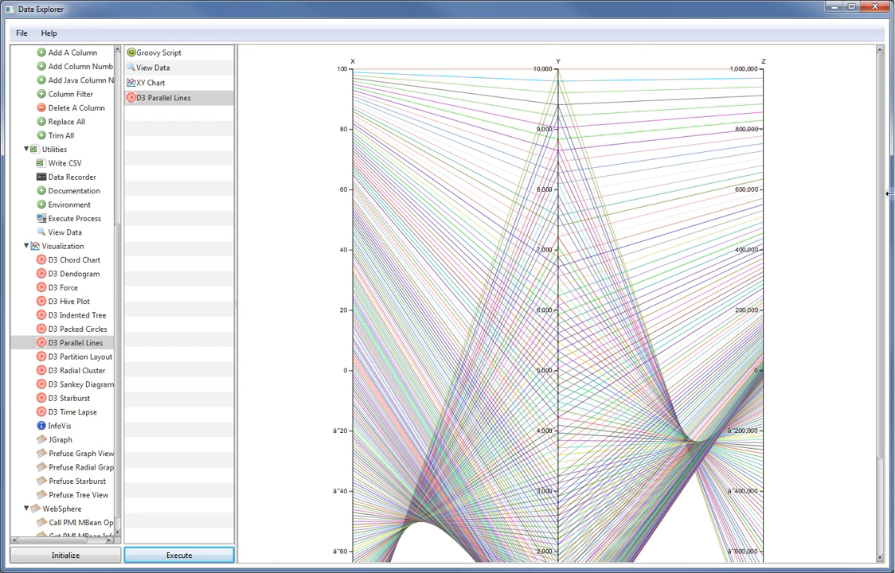
left_click_drag(886, 196, 888, 335)
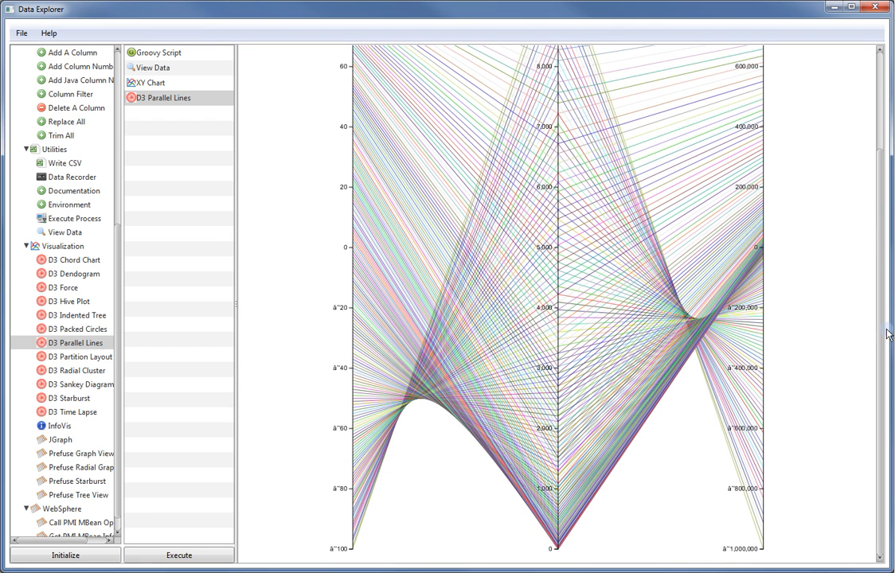
Plot both Y and Z against X in the XY Chart task
scroll(873, 207, "up", 3)
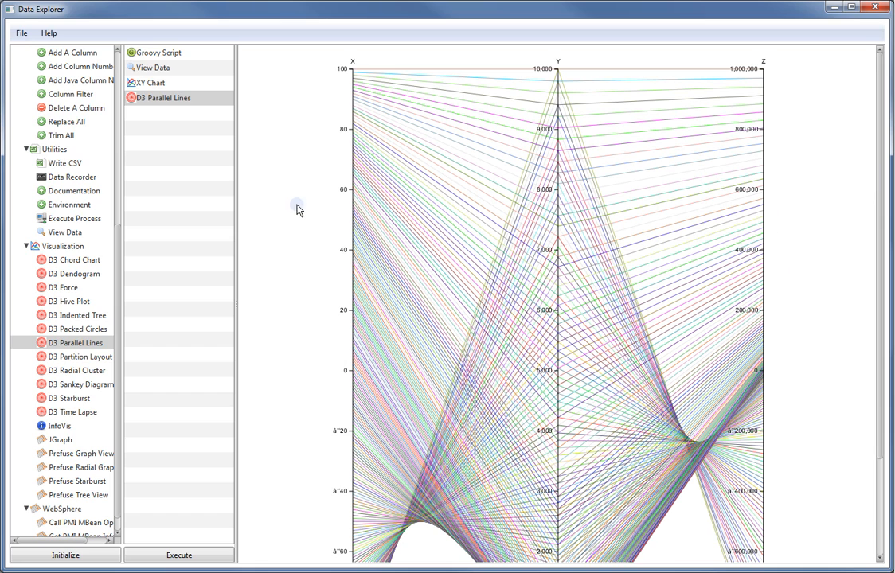
left_click(149, 83)
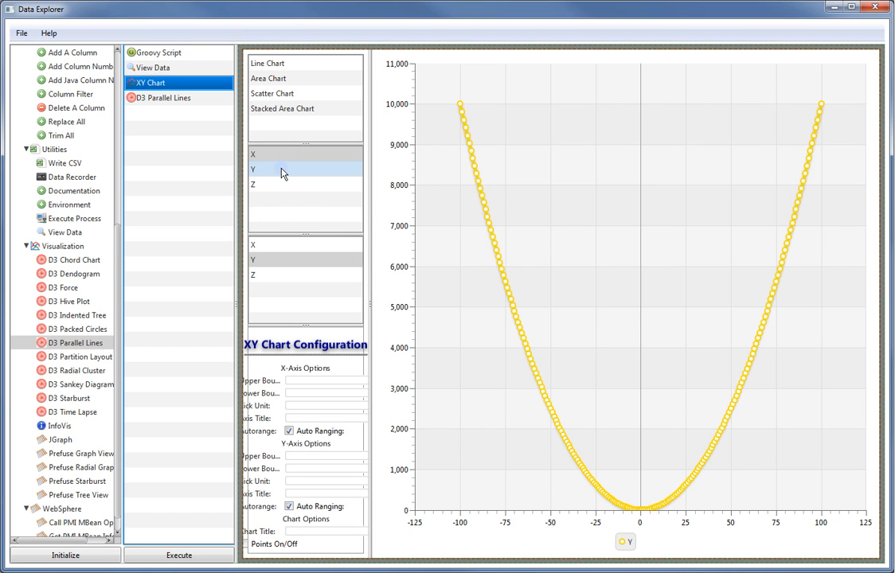
left_click(282, 259)
left_click(282, 275)
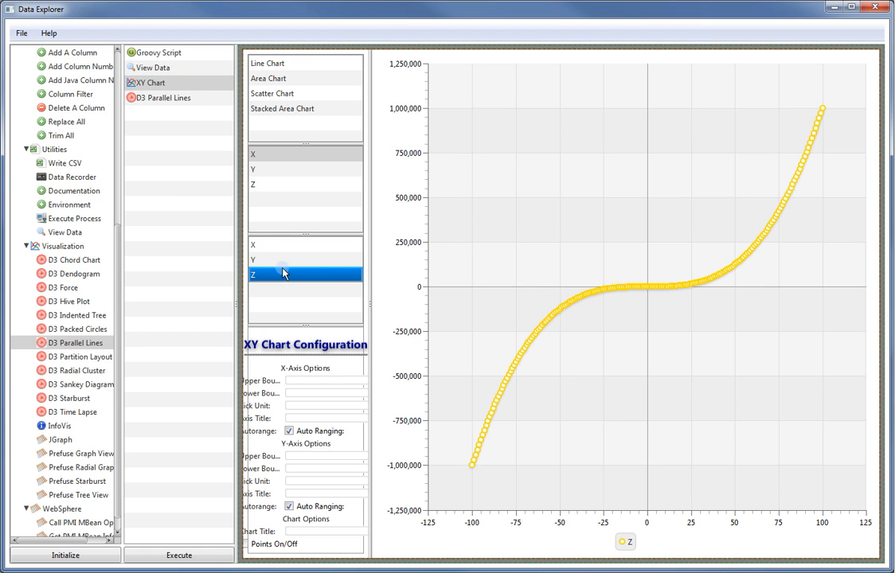
left_click(285, 263, "ctrl")
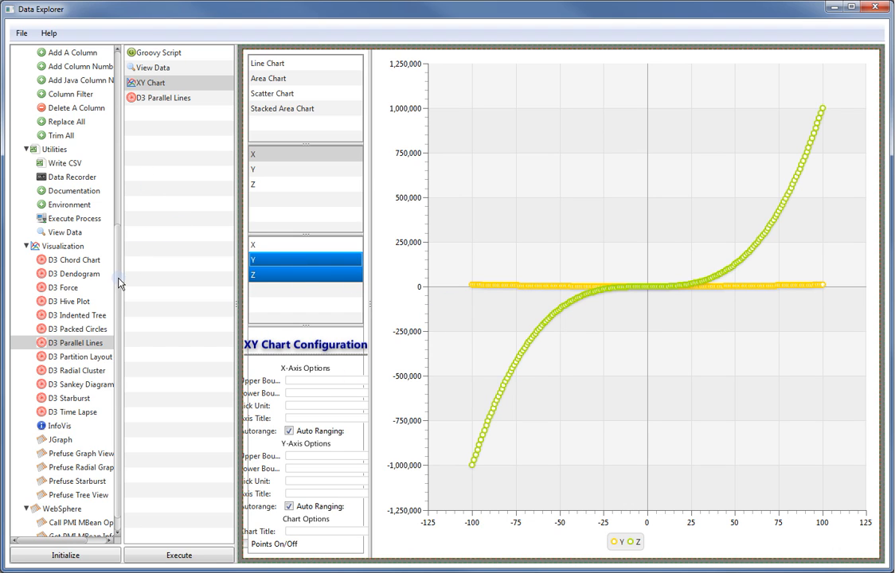
Add a Prefuse Tree View task to the workflow and delete the D3 Parallel Lines and XY Chart tasks
left_click_drag(120, 282, 120, 360)
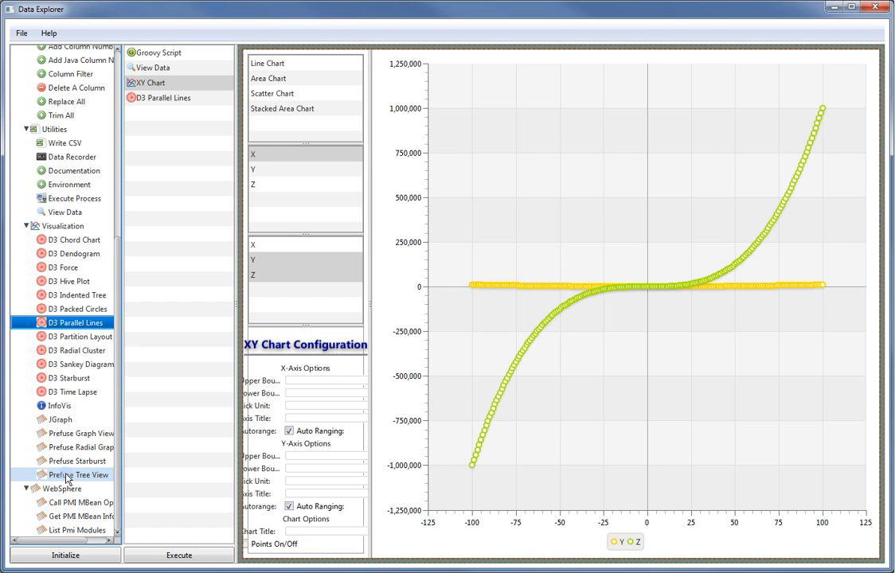
left_click_drag(67, 478, 196, 281)
left_click(173, 98)
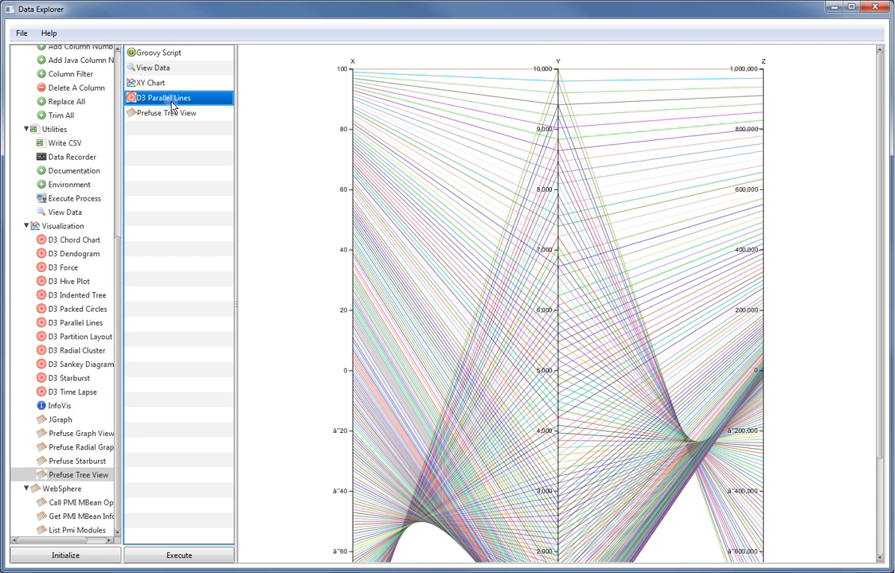
key("Delete")
left_click(174, 84)
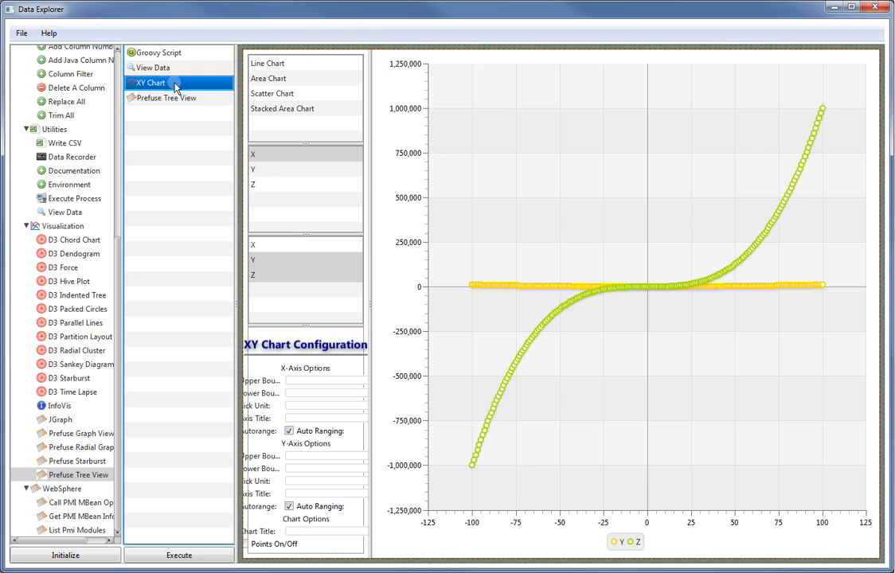
key("Delete")
left_click(174, 85)
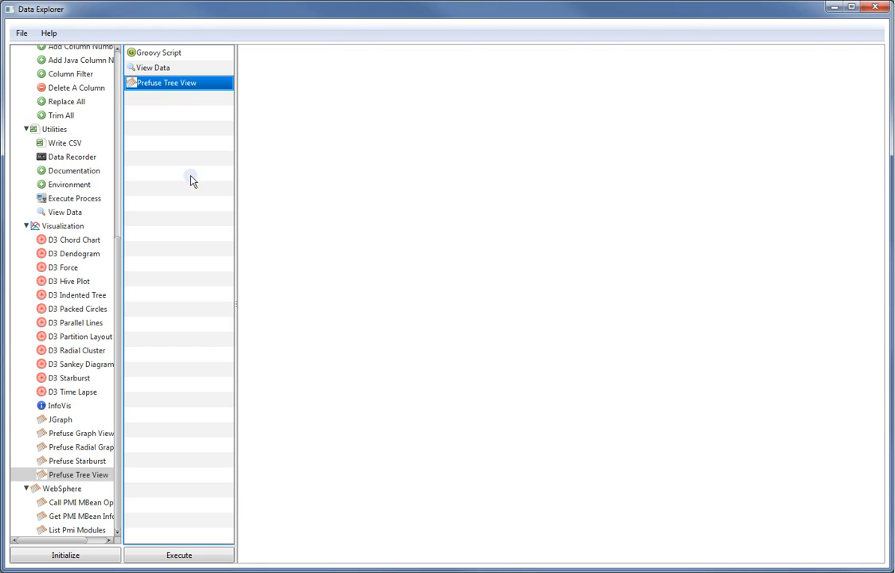
Execute the workflow and move the Prefuse Tree View window fully into view
left_click(191, 559)
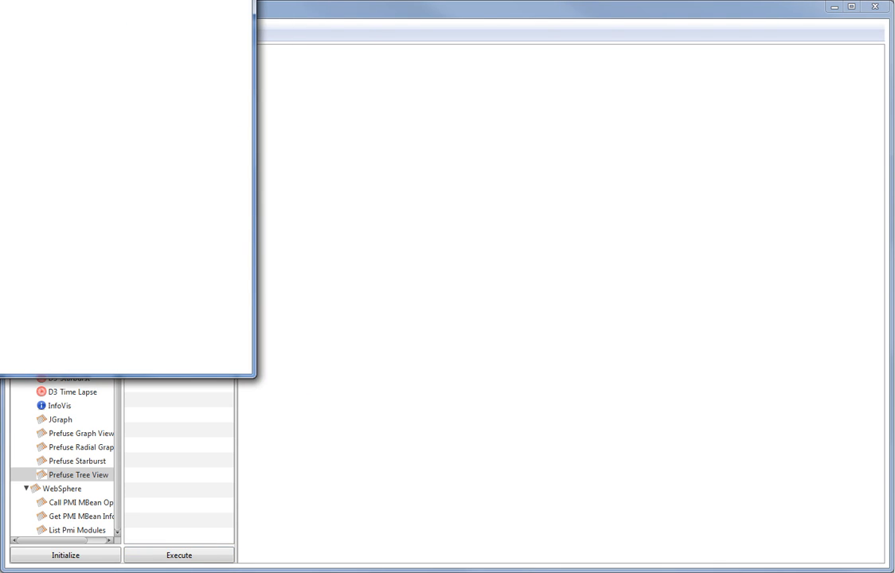
left_click_drag(429, 44, 531, 66)
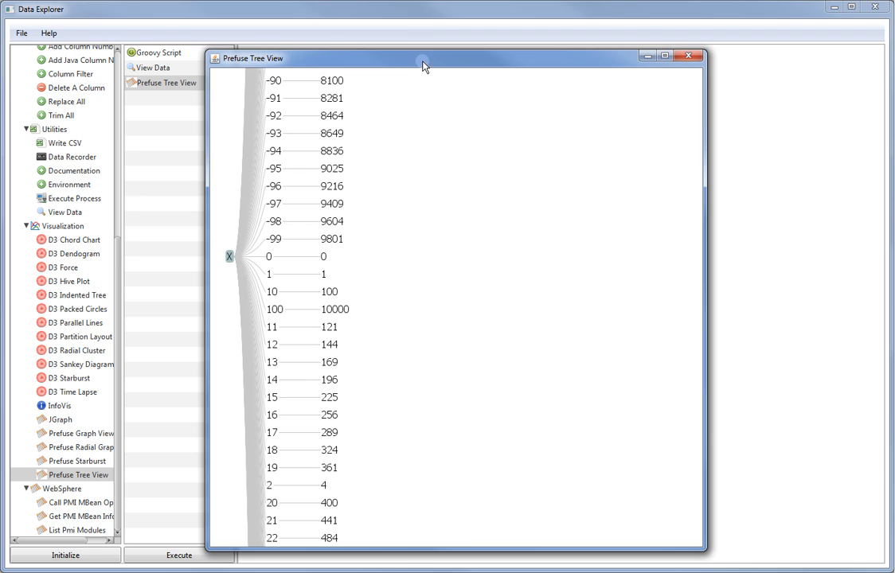
mouse_move(421, 62)
left_mouse_down()
mouse_move(464, 77)
mouse_move(424, 66)
mouse_move(425, 75)
left_mouse_up()
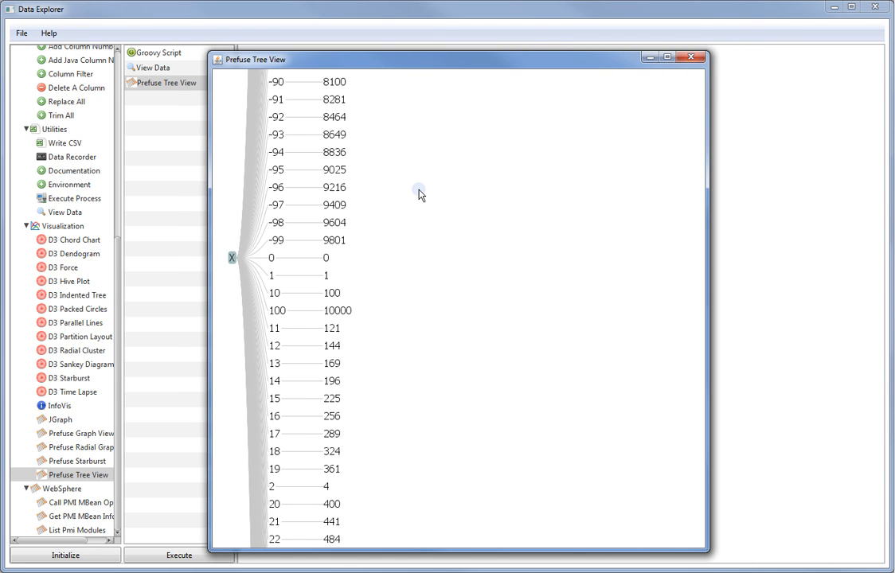
Examine the tree of X, Y and Z values by expanding nodes such as -72, -66, -60 and -53, and close the tree window
left_click_drag(417, 193, 455, 347)
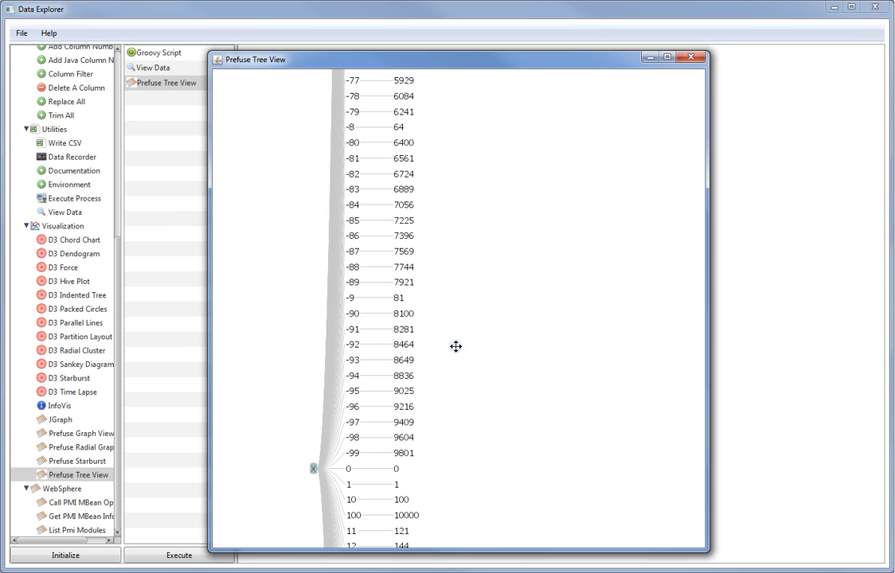
left_click_drag(437, 88, 493, 290)
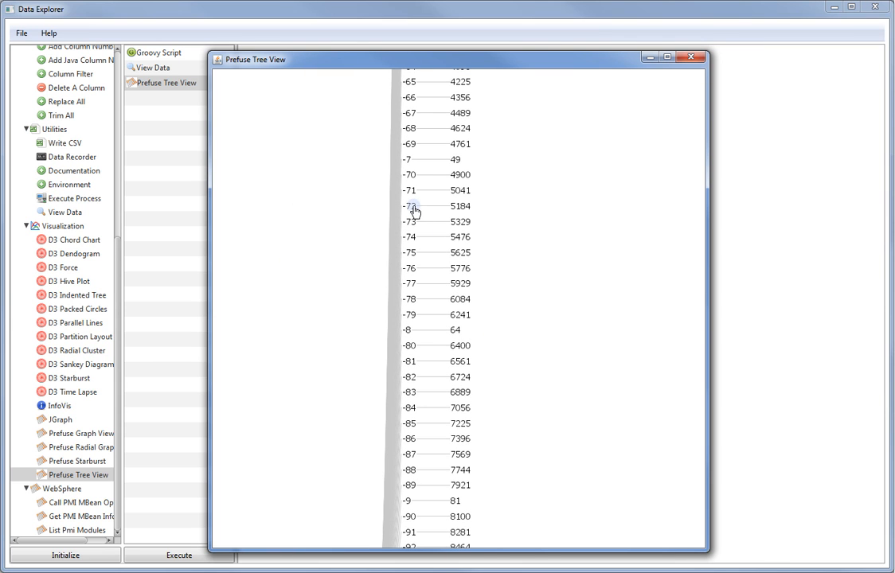
left_click(417, 211)
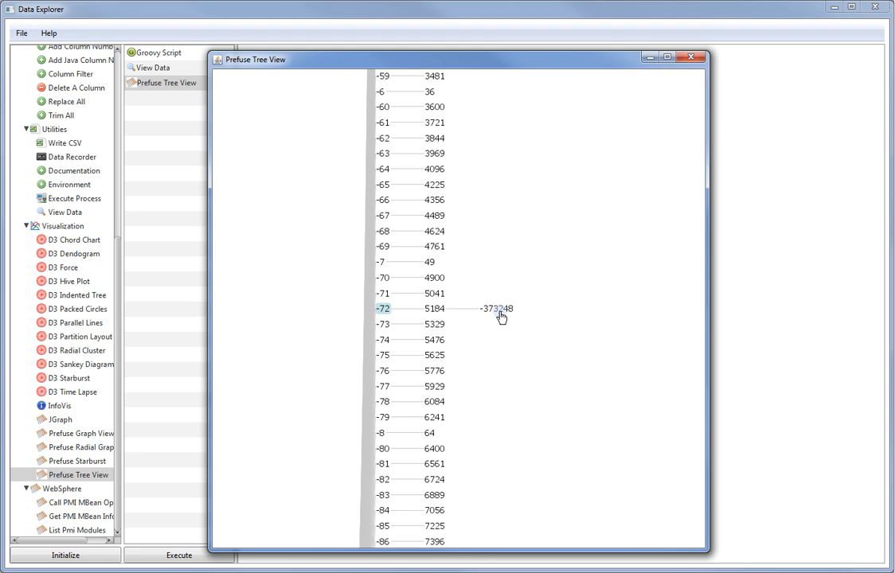
left_click(440, 202)
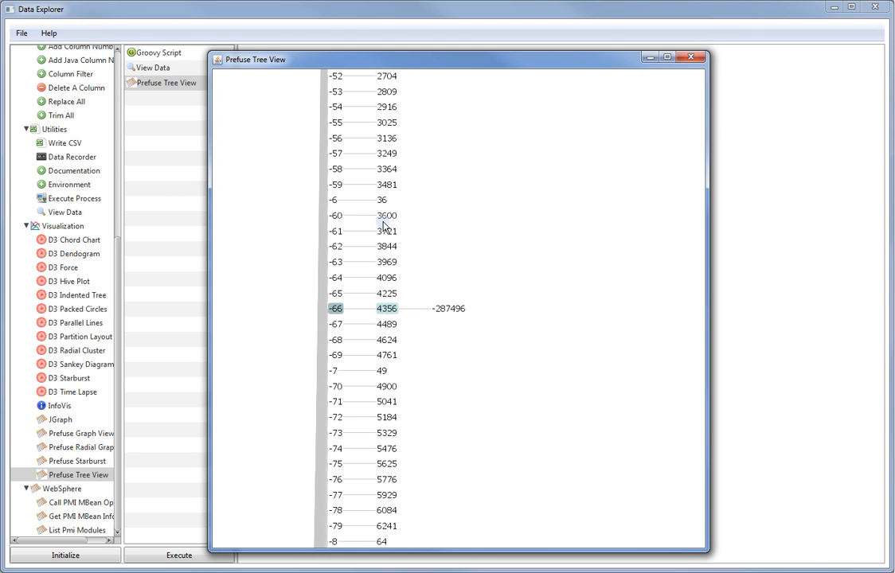
left_click(387, 215)
left_click(388, 184)
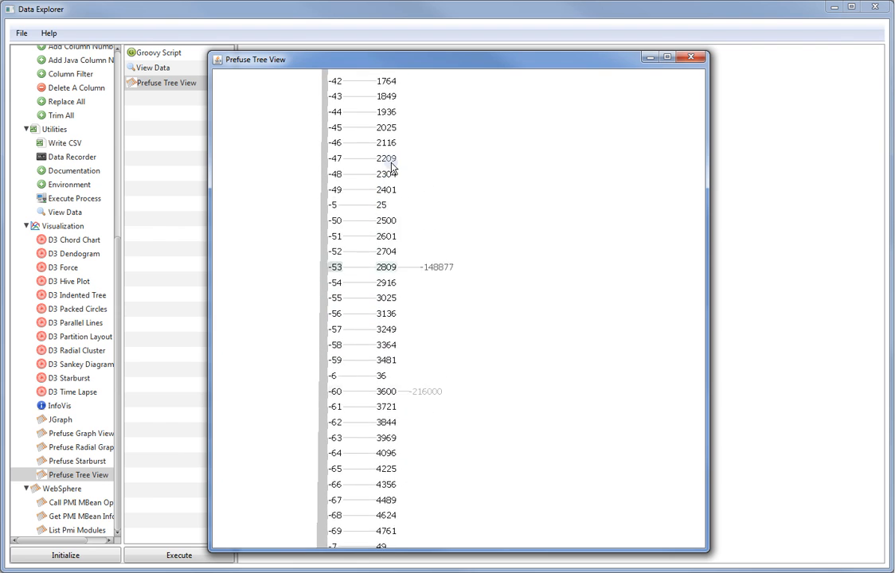
scroll(536, 261, "up", 13)
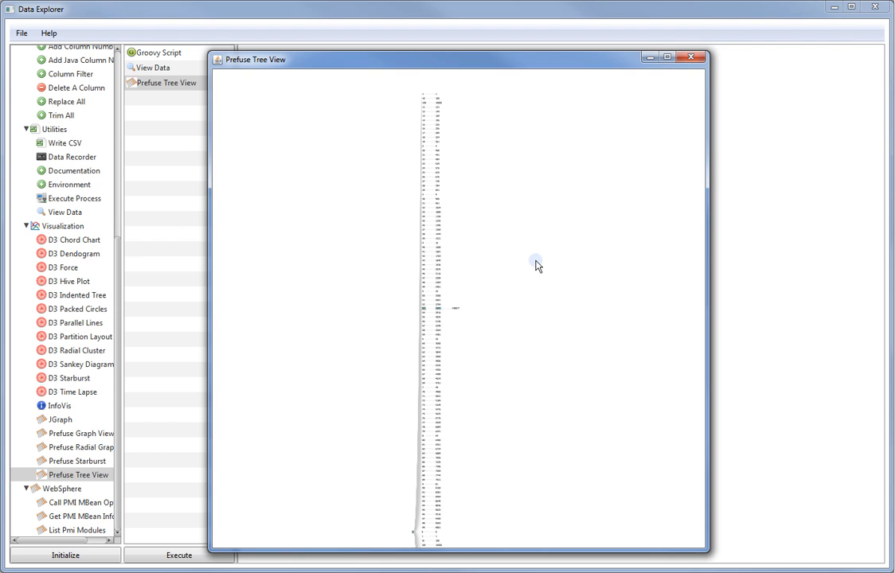
left_click_drag(543, 457, 495, 76)
left_click_drag(507, 350, 543, 482)
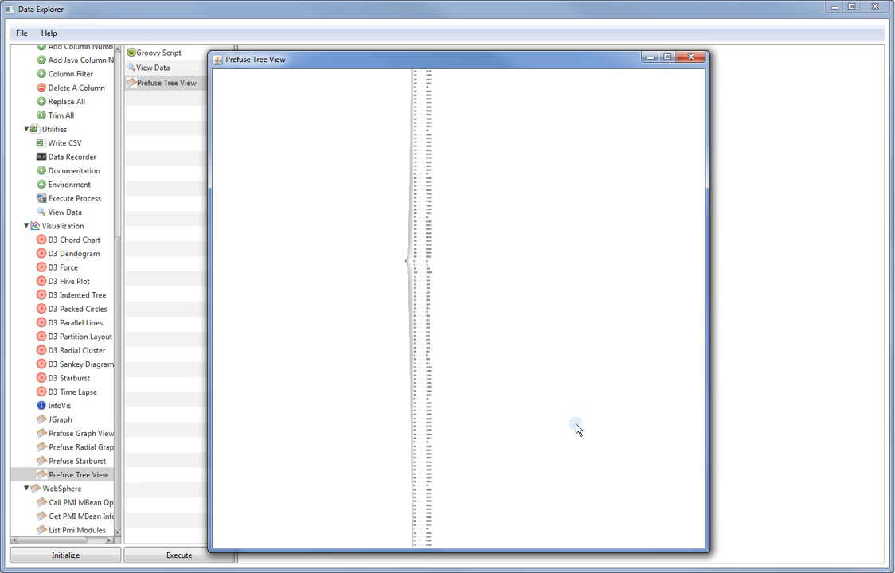
left_click(695, 60)
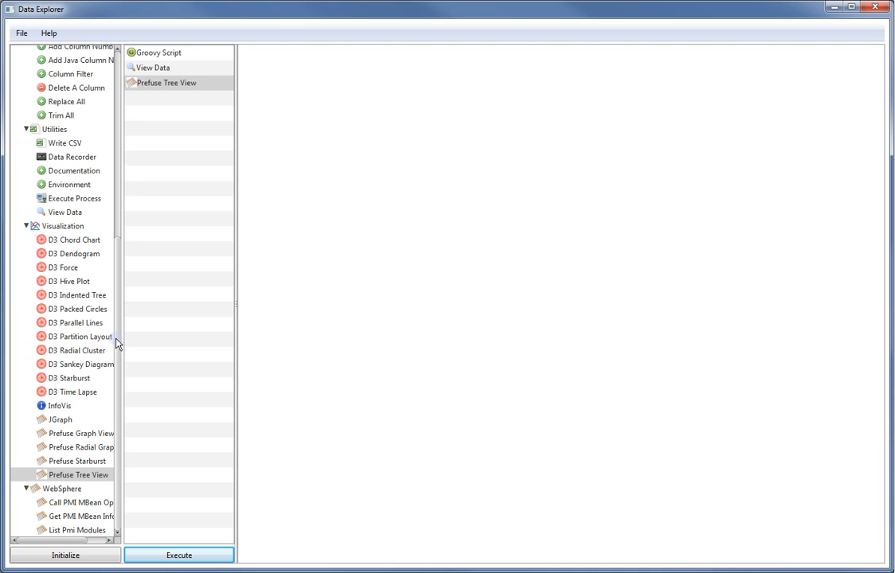
Insert a Groovy Filter task between View Data and Prefuse Tree View, keeping its mode at INCLUDE
left_click_drag(119, 338, 146, 151)
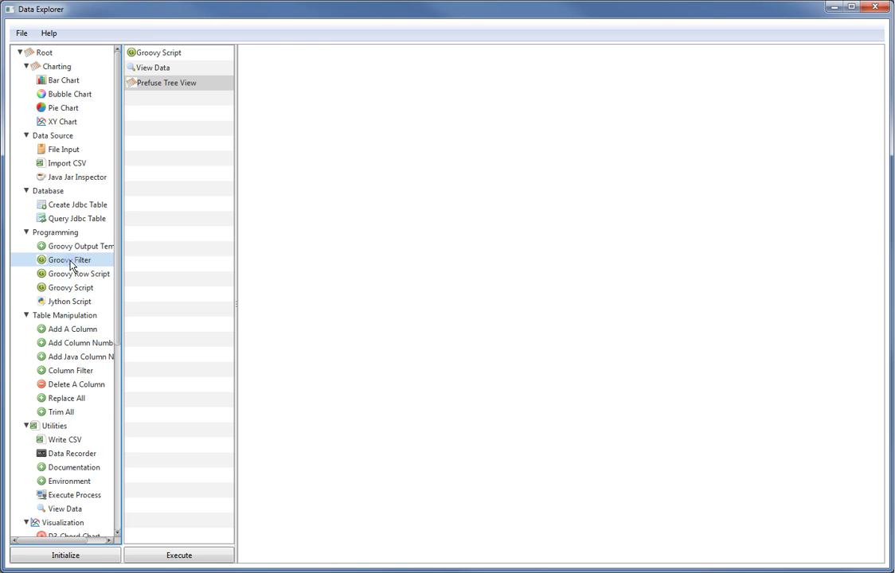
left_click_drag(70, 264, 176, 88)
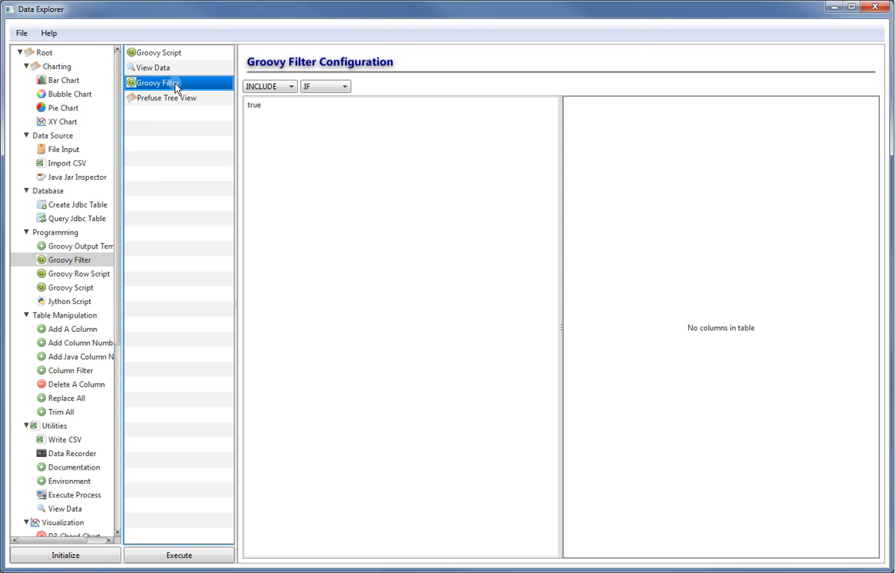
left_click(288, 88)
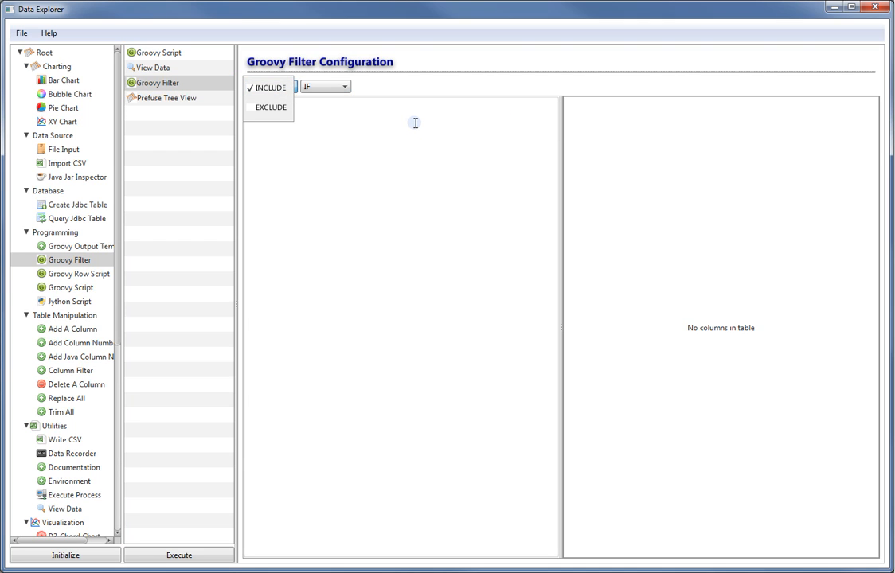
left_click(356, 116)
Widen the X column in the View Data table and examine the X values
left_click(231, 70)
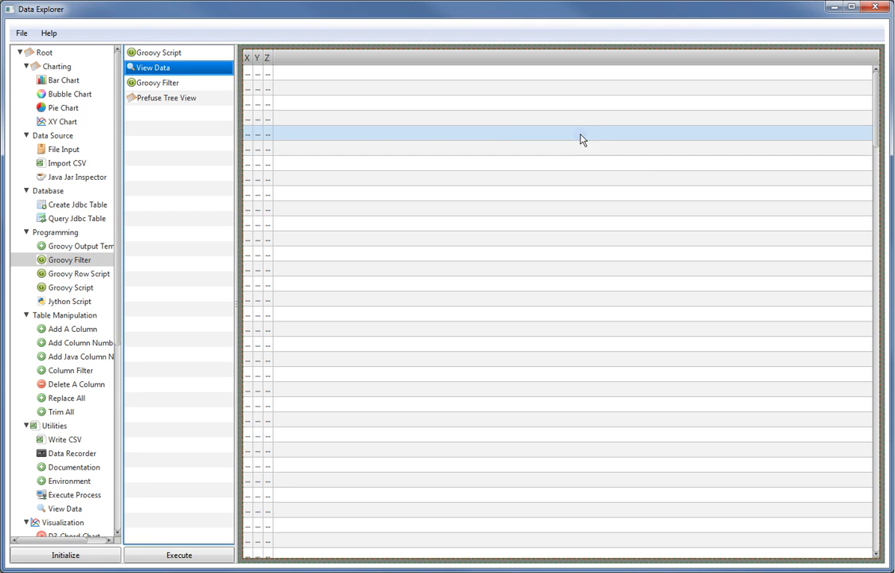
left_click_drag(253, 58, 304, 59)
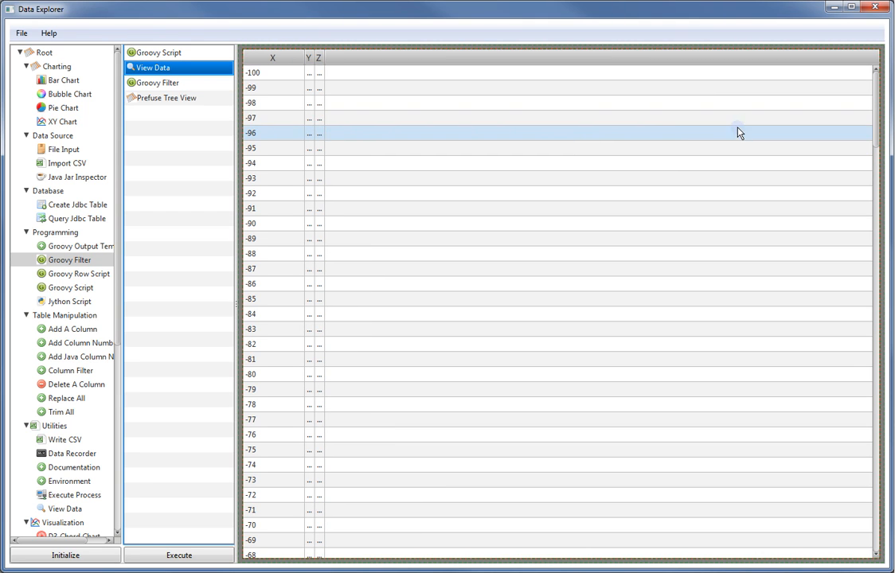
left_click_drag(879, 107, 879, 79)
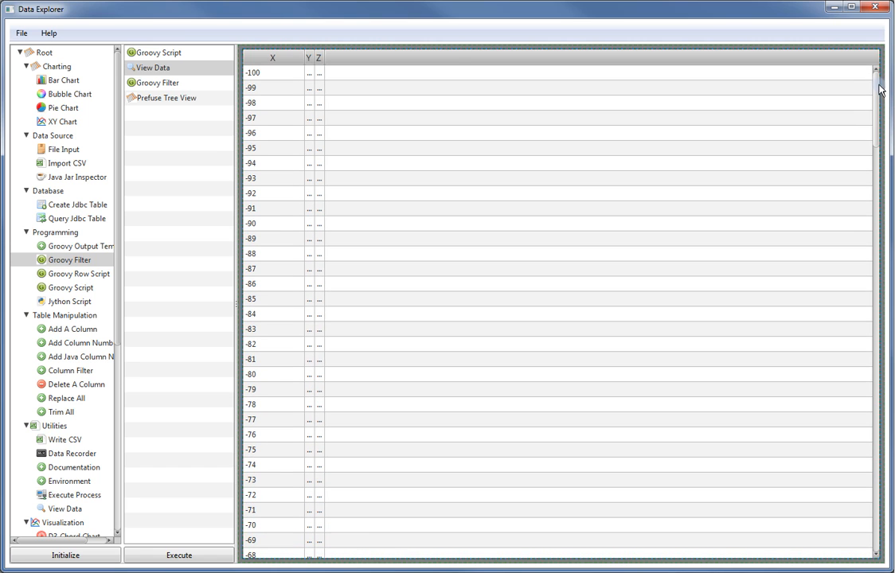
Execute the workflow with the Groovy Filter's condition left at true
left_click(176, 84)
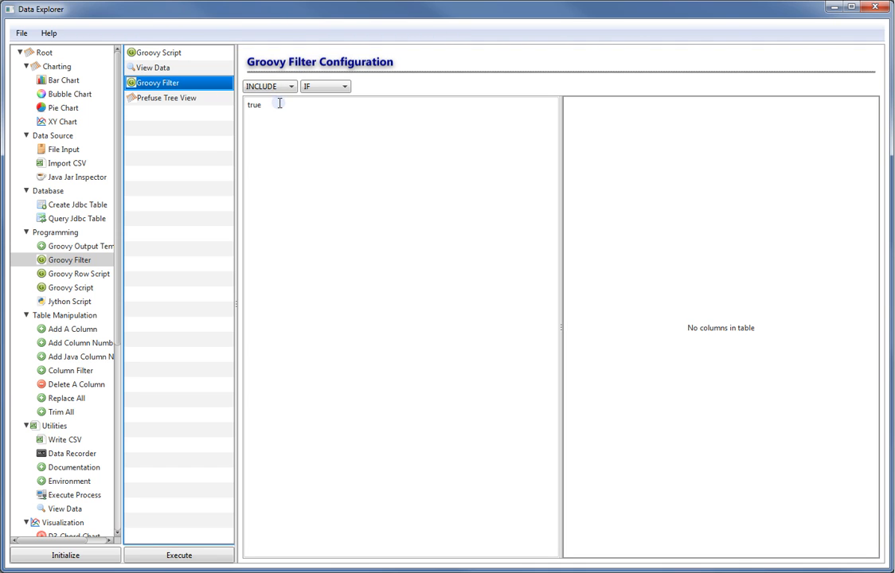
left_click(279, 104)
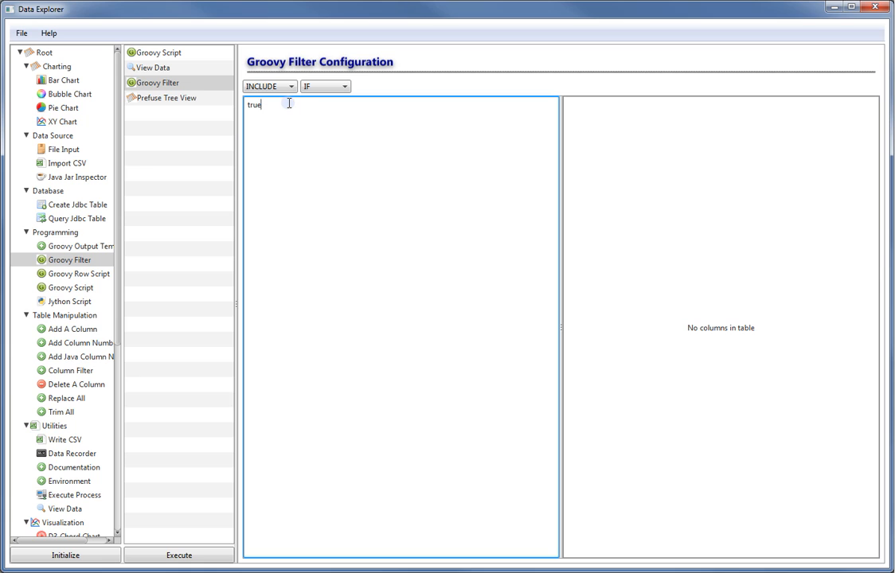
left_click_drag(288, 105, 232, 103)
left_click(272, 106)
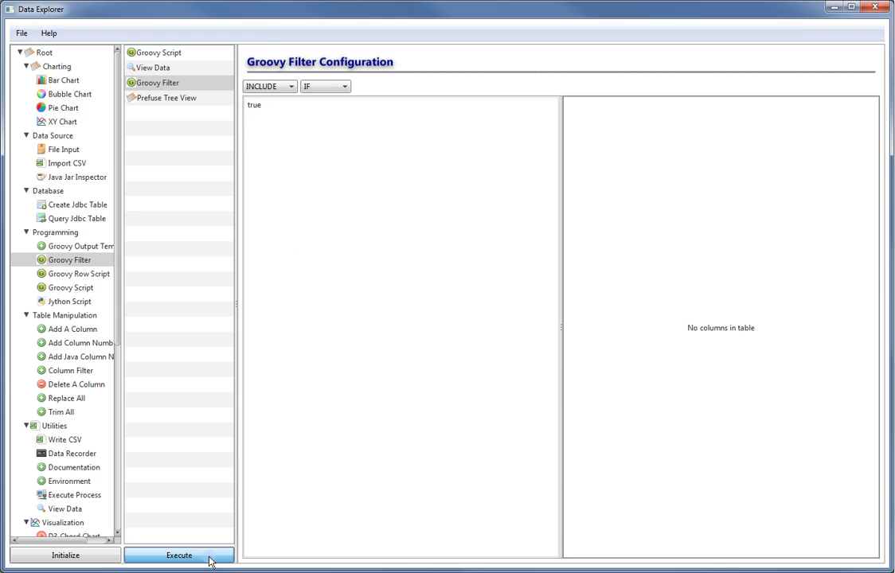
left_click(212, 558)
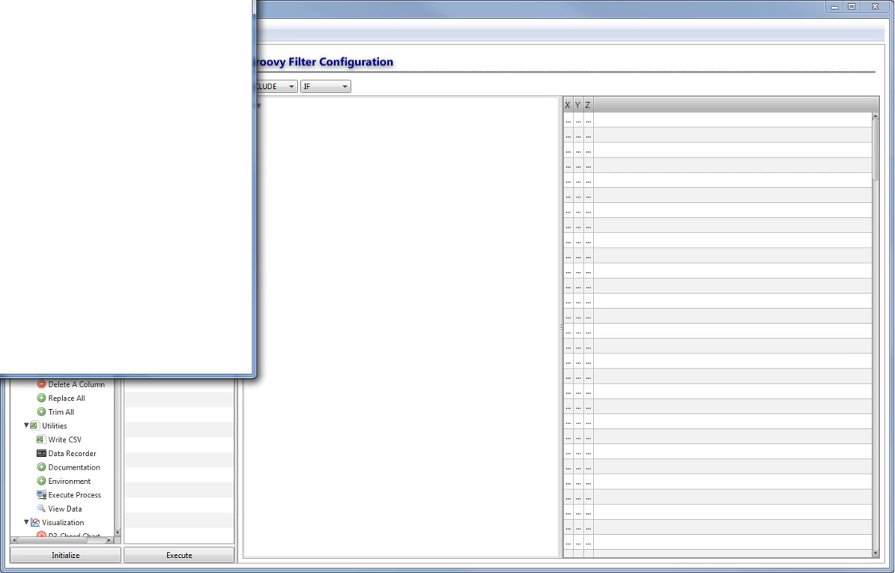
Disable the Prefuse Tree View task and widen the X column in the Groovy Filter's data table
right_click(176, 97)
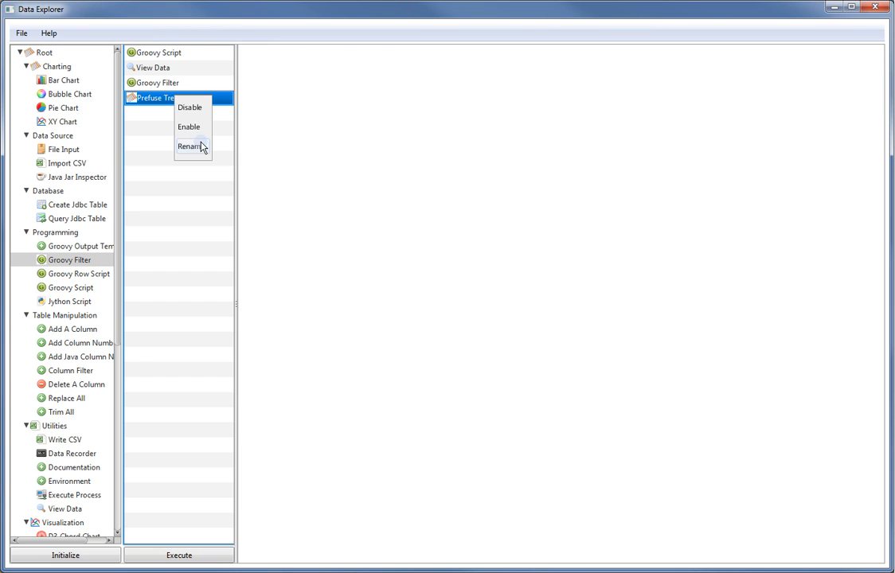
left_click(199, 110)
left_click(187, 83)
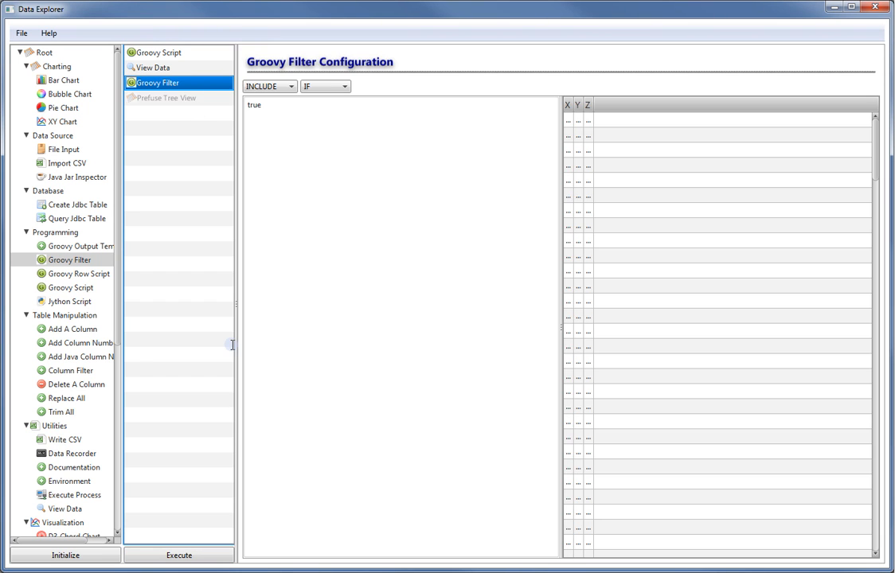
left_click_drag(573, 104, 593, 104)
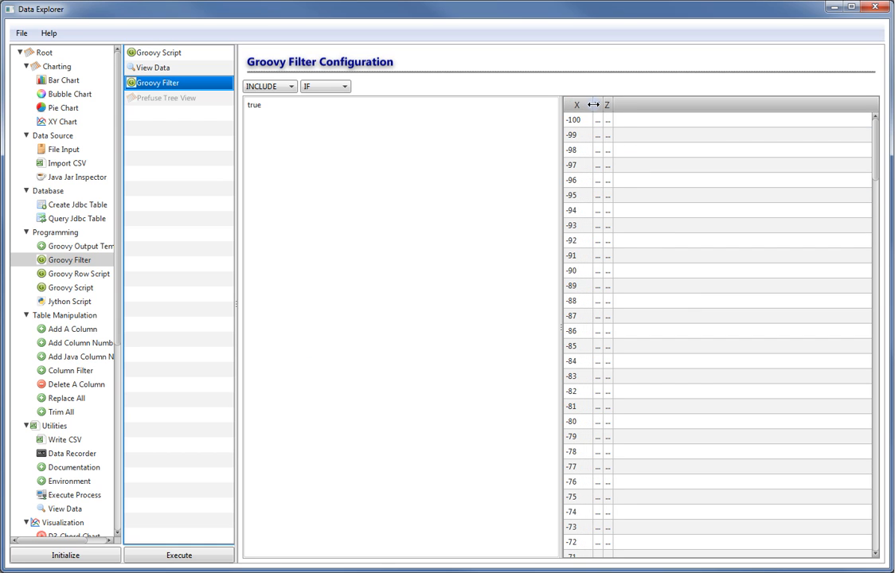
Replace the Groovy Filter's condition with Integer.parseInt(col['X"]) % 2 == 0 and try to execute the workflow
left_click_drag(299, 102, 199, 93)
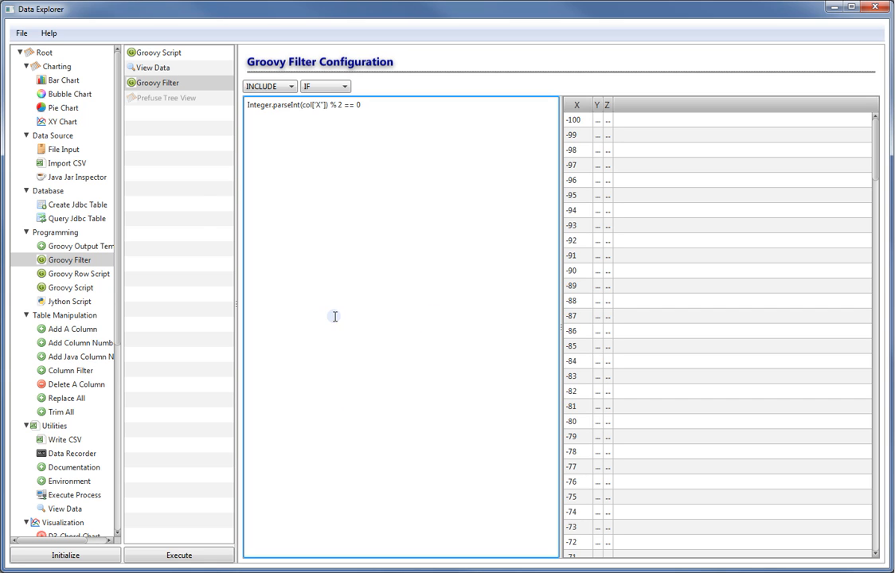
left_click(215, 562)
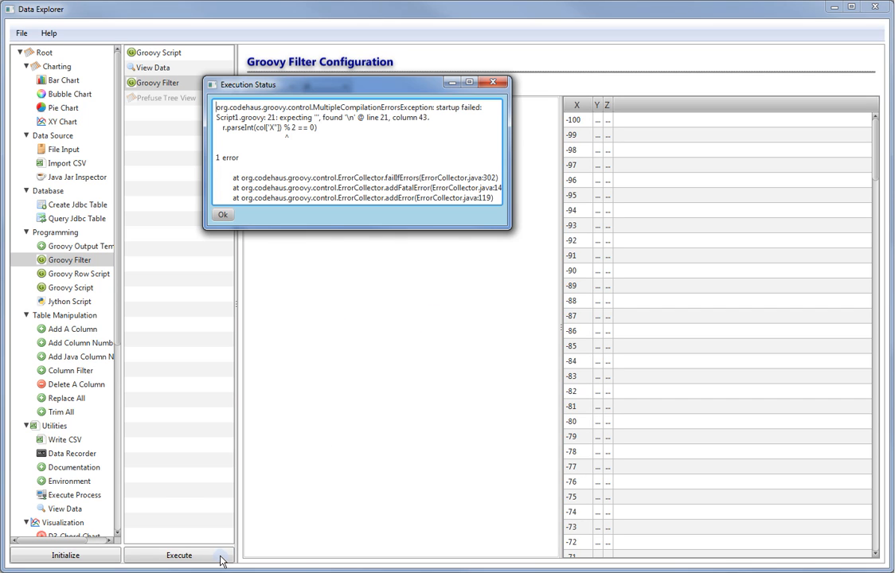
left_click(225, 216)
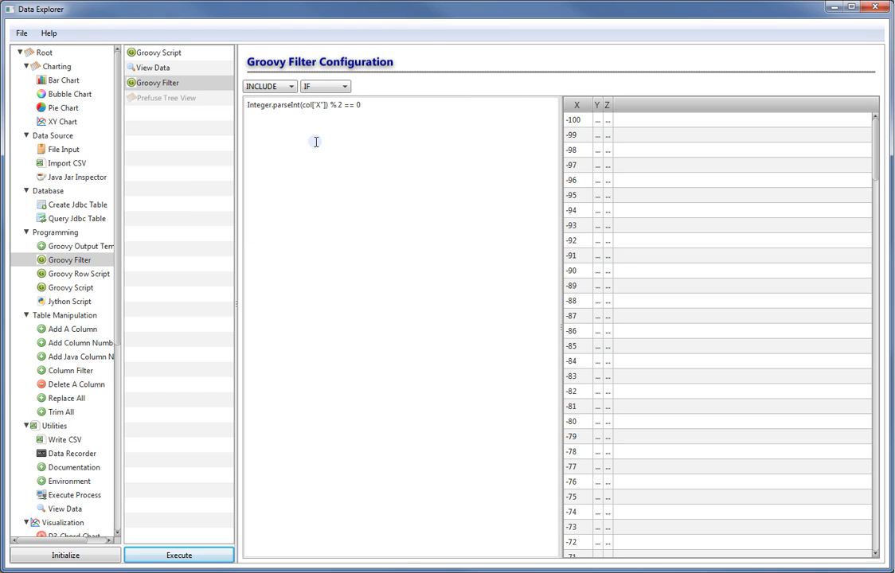
Try to execute the workflow with the Groovy Filter's condition changed to Integer.parseInt(col['X"]) == 2
left_click_drag(329, 104, 350, 127)
key("Left")
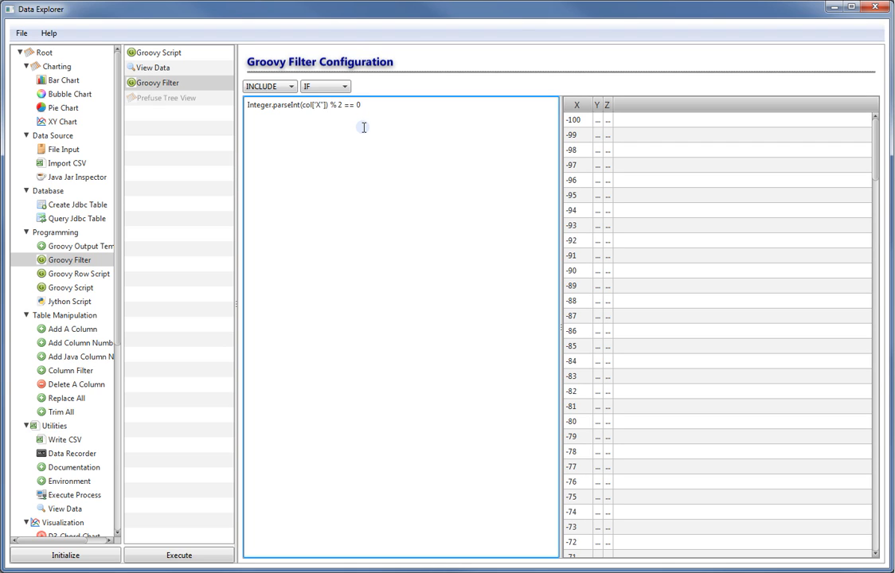
left_click_drag(329, 106, 409, 114)
key("BackSpace")
left_click(208, 554)
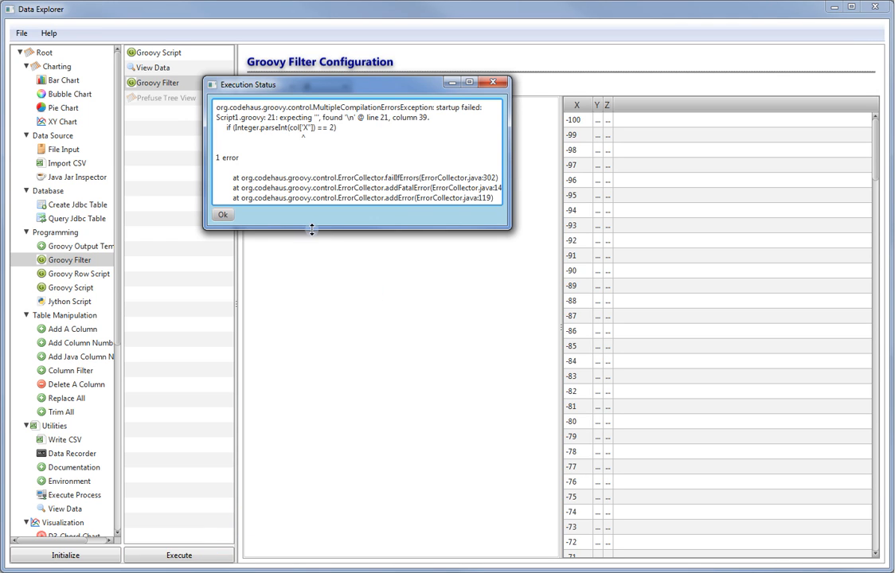
left_click(223, 215)
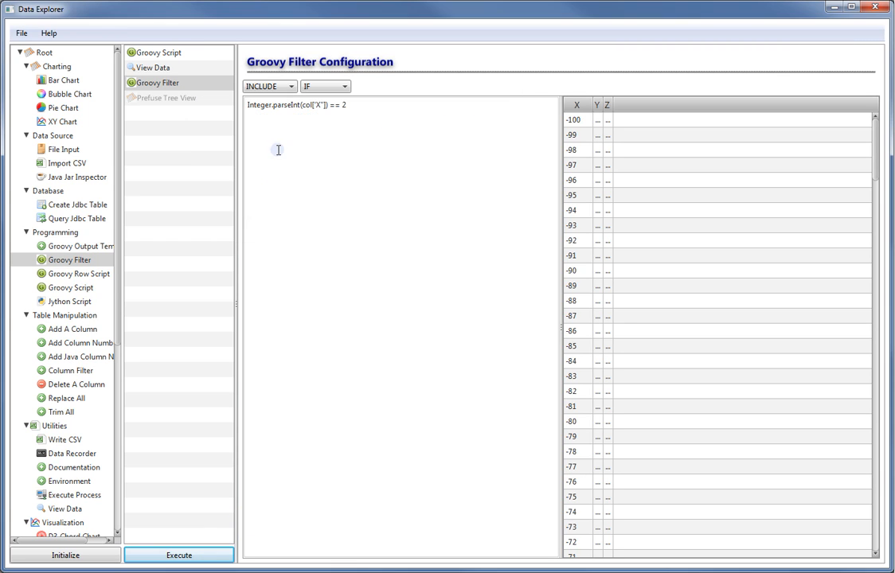
Correct the opening quote so the condition reads Integer.parseInt(col["X"]) == 2, and execute the workflow
left_click(317, 106)
key("BackSpace")
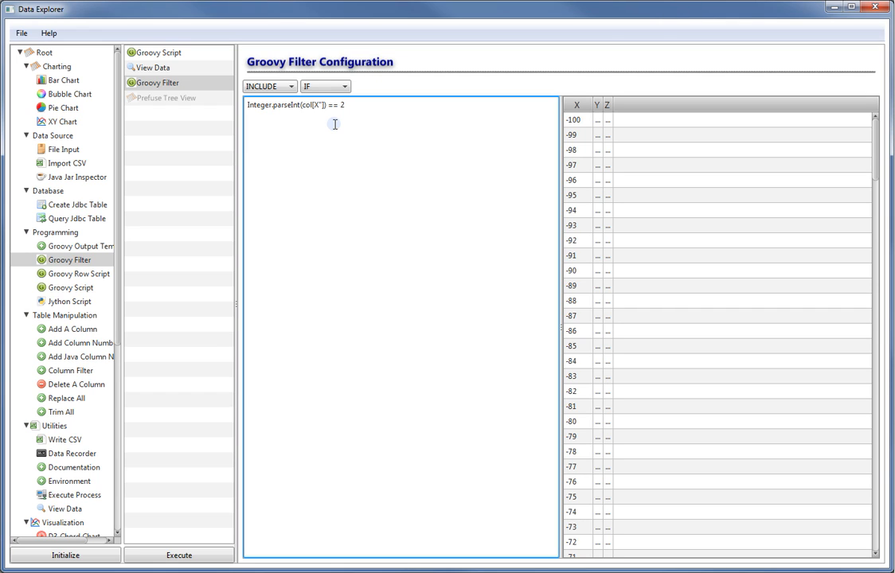
type("\"")
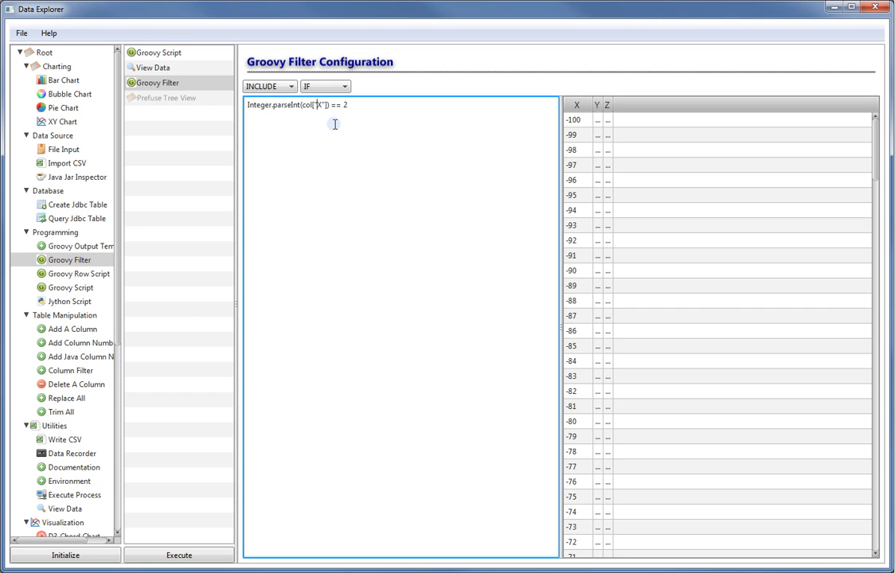
left_click(204, 556)
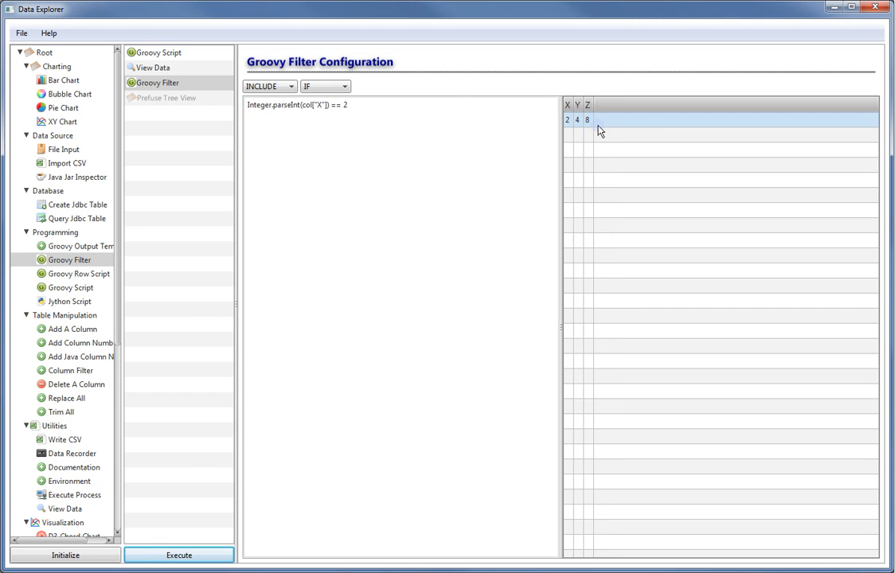
Change the Groovy Filter's condition to Integer.parseInt(col["X"]) % 2 == 0 and execute the workflow
left_click(370, 105)
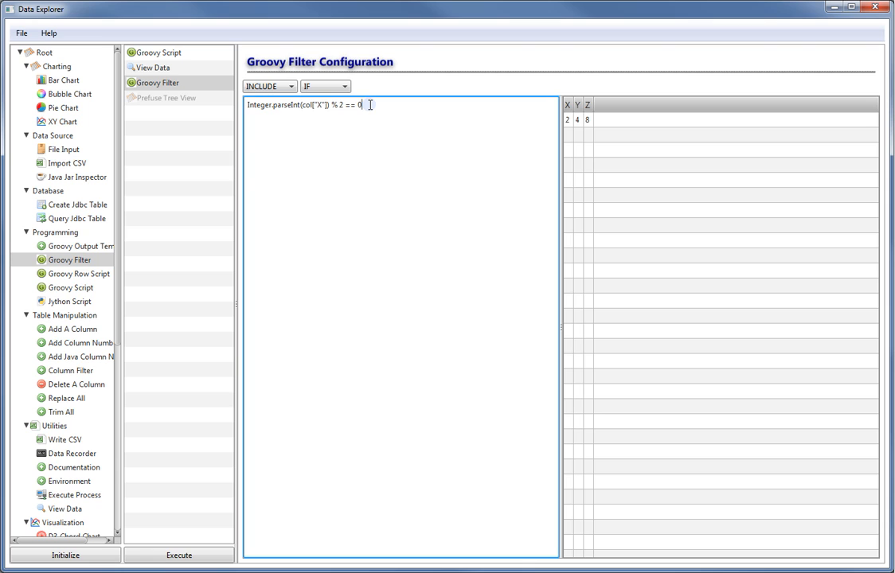
left_click(223, 557)
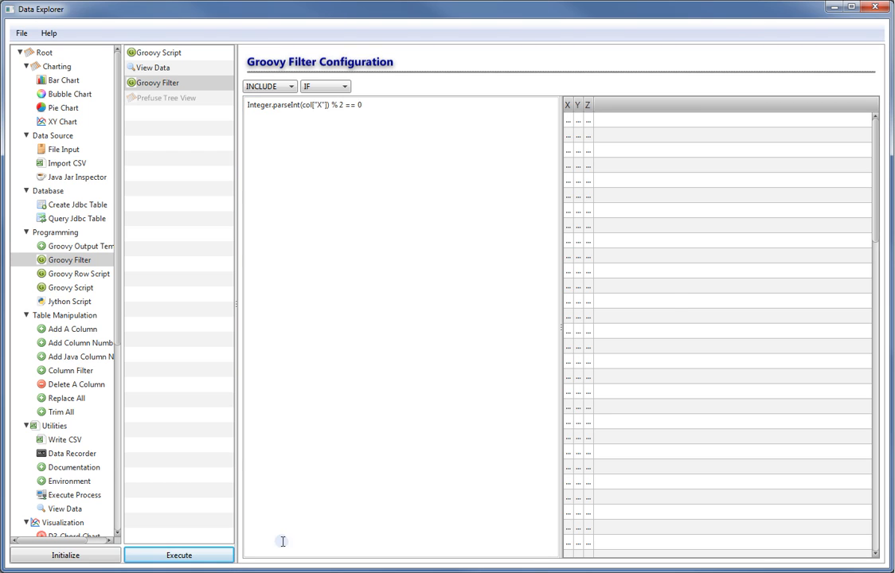
Widen the X column of the filtered table and check the X values row by row
left_click_drag(573, 104, 614, 104)
left_click(579, 119)
left_click(581, 135)
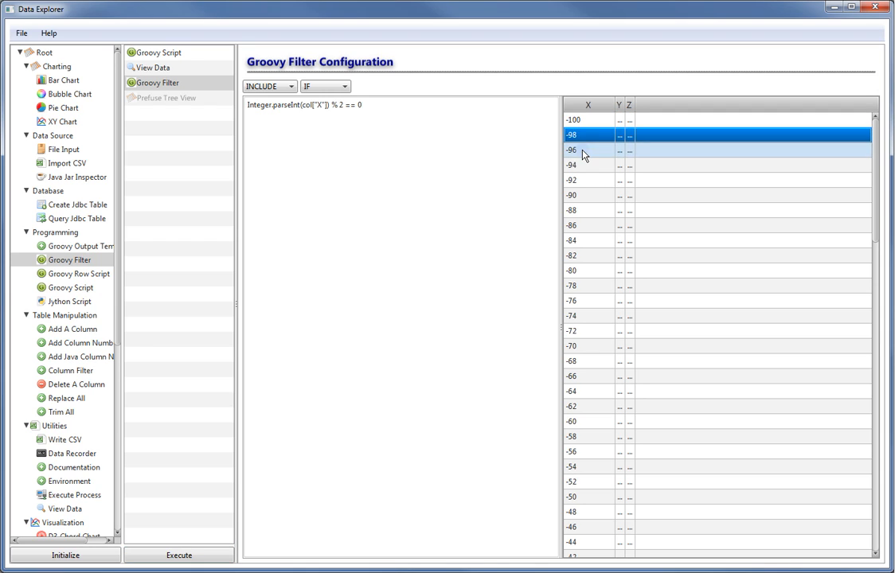
left_click(583, 150)
left_click(584, 165)
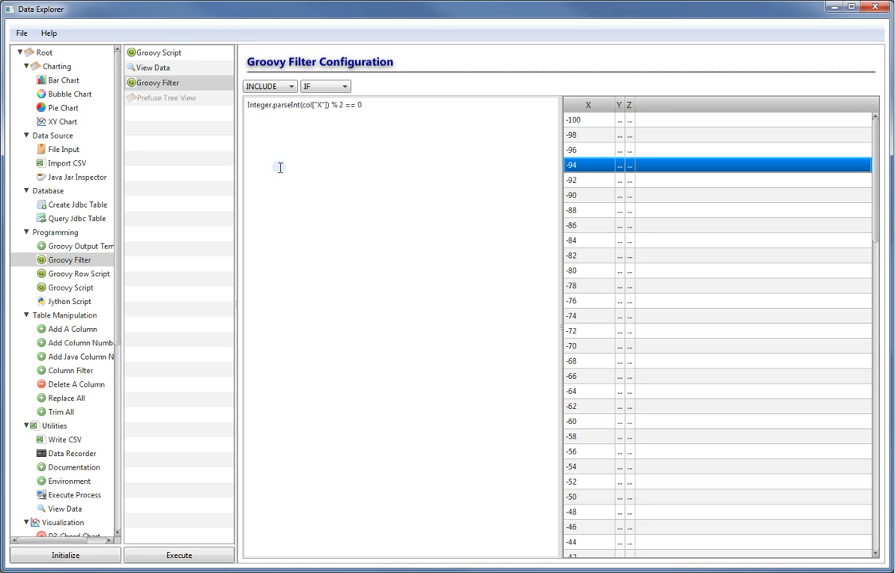
left_click(372, 105)
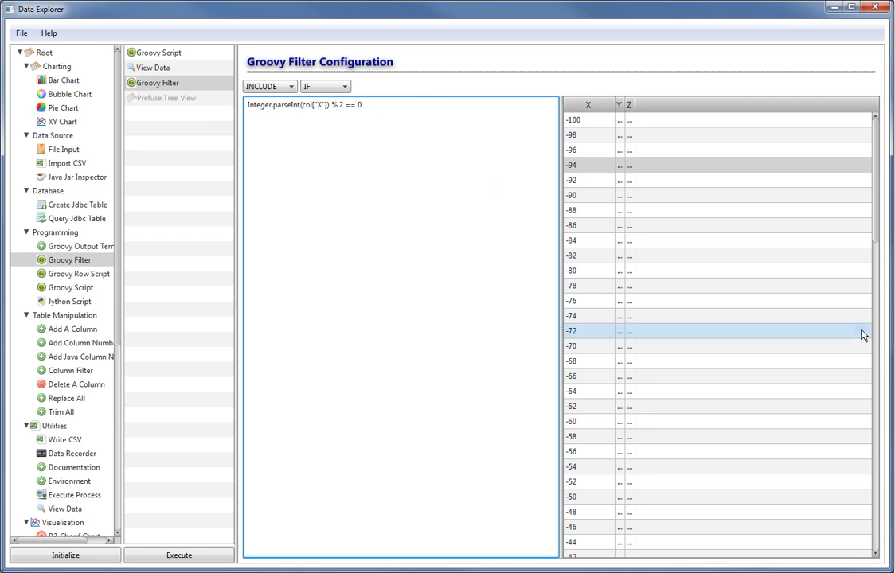
left_click_drag(878, 199, 875, 217)
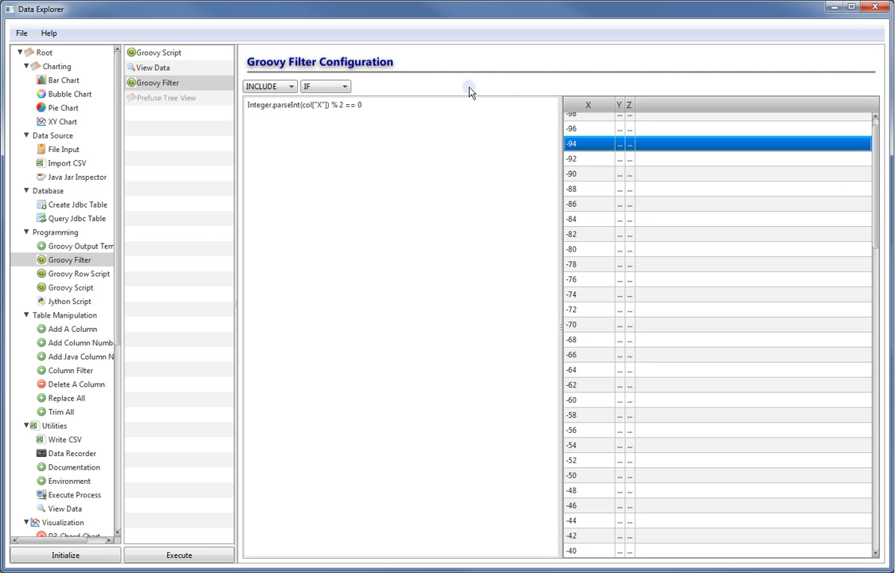
Extend the filter condition with && Integer.parseInt(col["X"]) >= -50 && Integer.parseInt(col["X"]) <= 50, each comparison on its own line
left_click(444, 106)
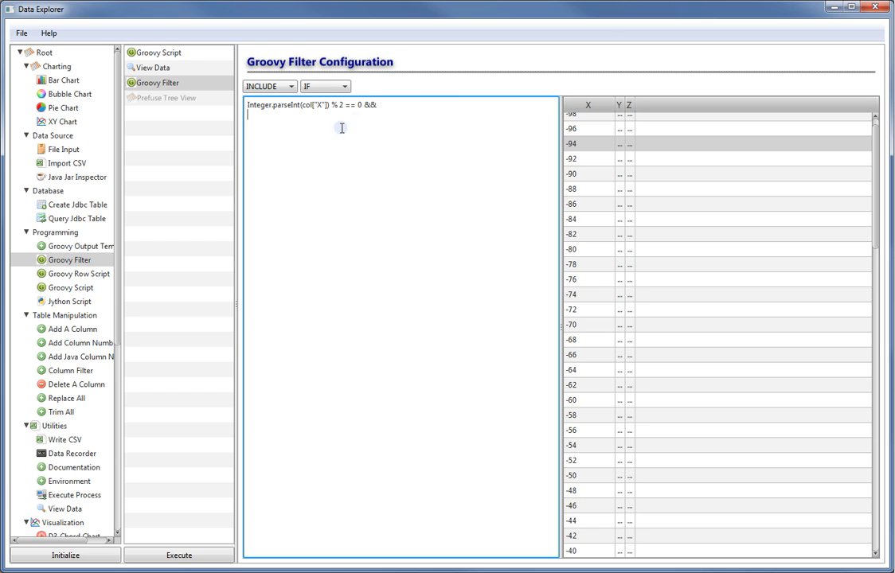
left_click_drag(327, 105, 239, 104)
key("ctrl+c")
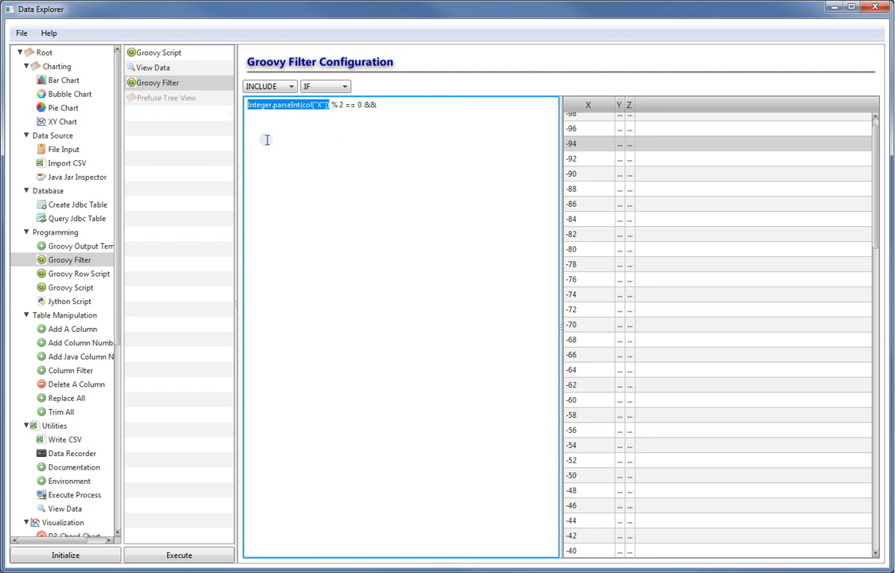
left_click(387, 146)
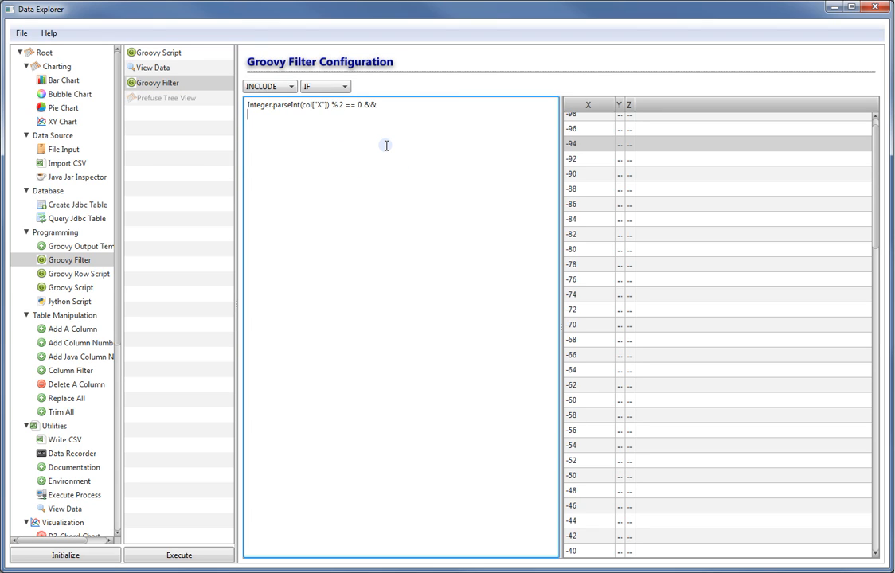
key("ctrl+v")
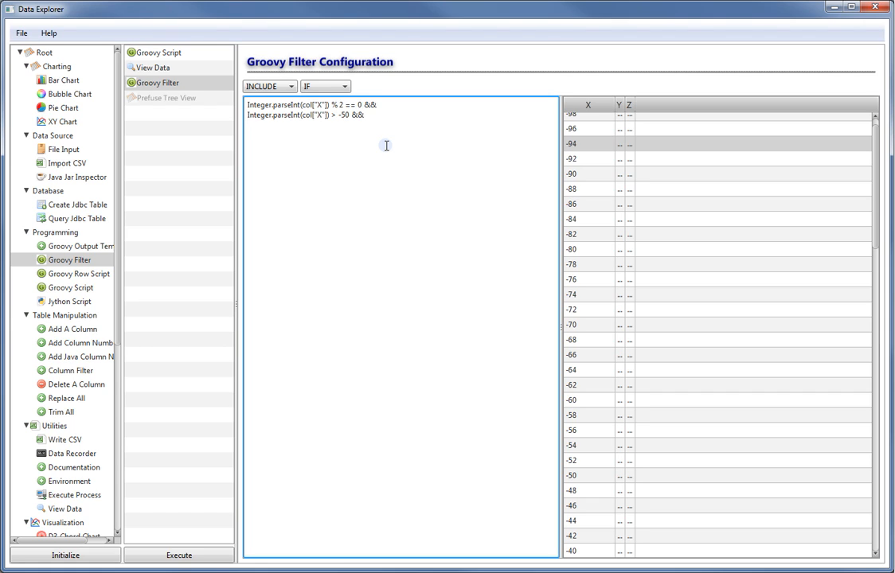
type("Integer.parseInt(col[\"X\"])")
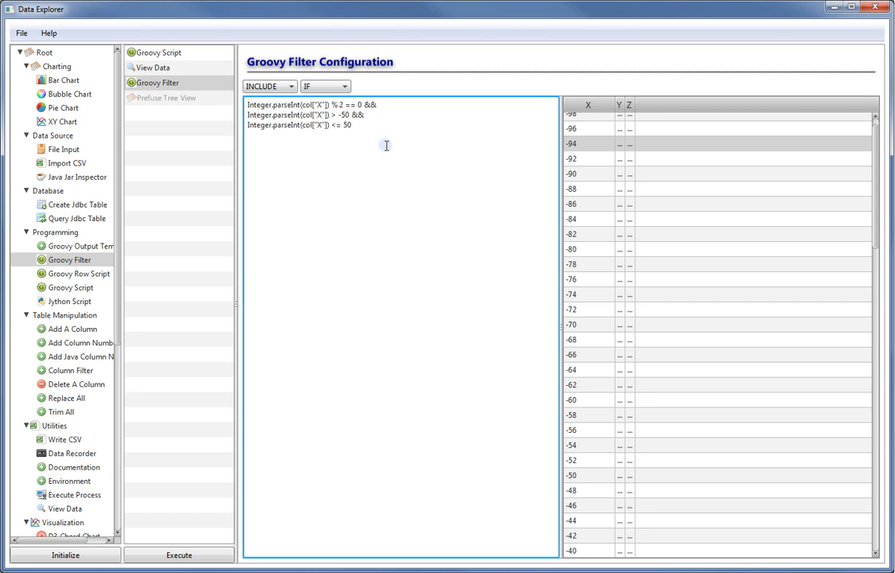
type("=")
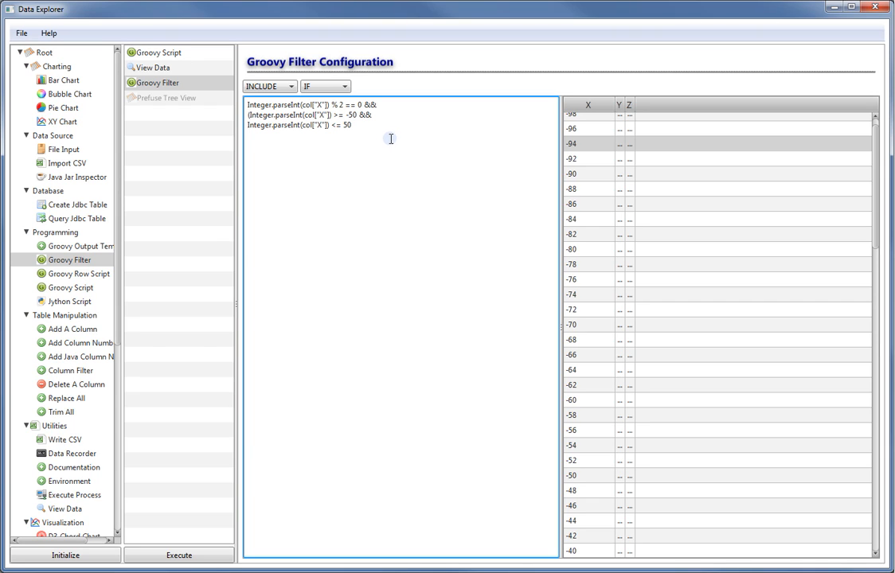
Enclose the two X range comparisons in parentheses and execute the workflow
key("Home")
type("(")
left_click(200, 556)
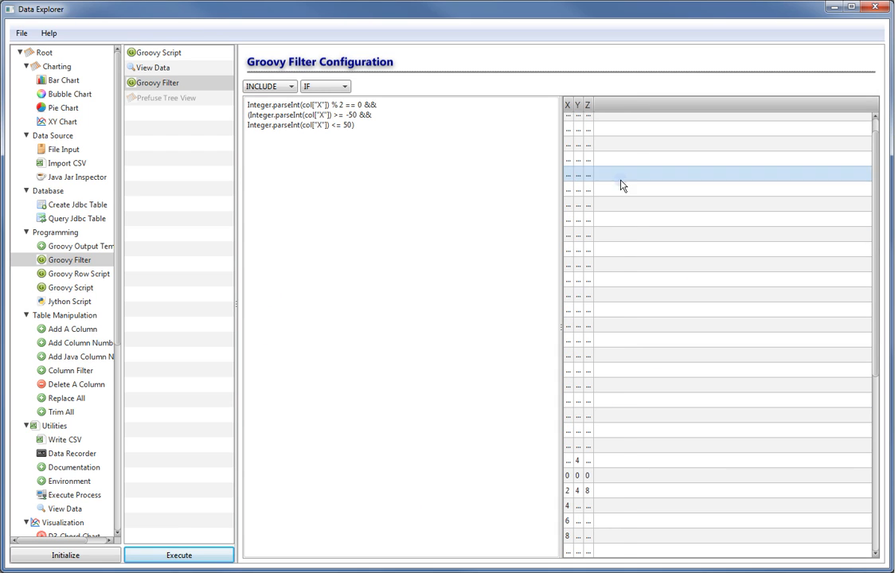
Widen the filtered table's X column and examine the X values from the first row to the last
left_click_drag(574, 112, 611, 115)
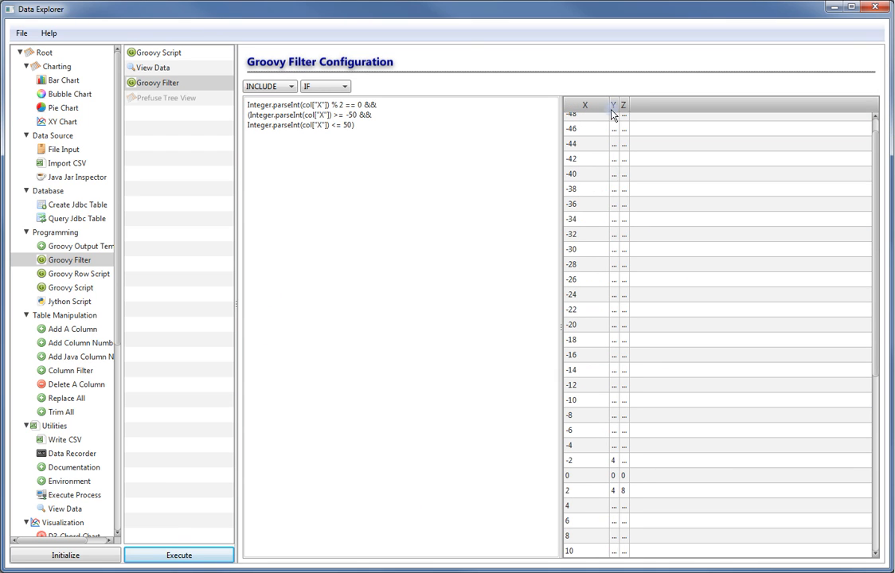
scroll(875, 194, "up", 1)
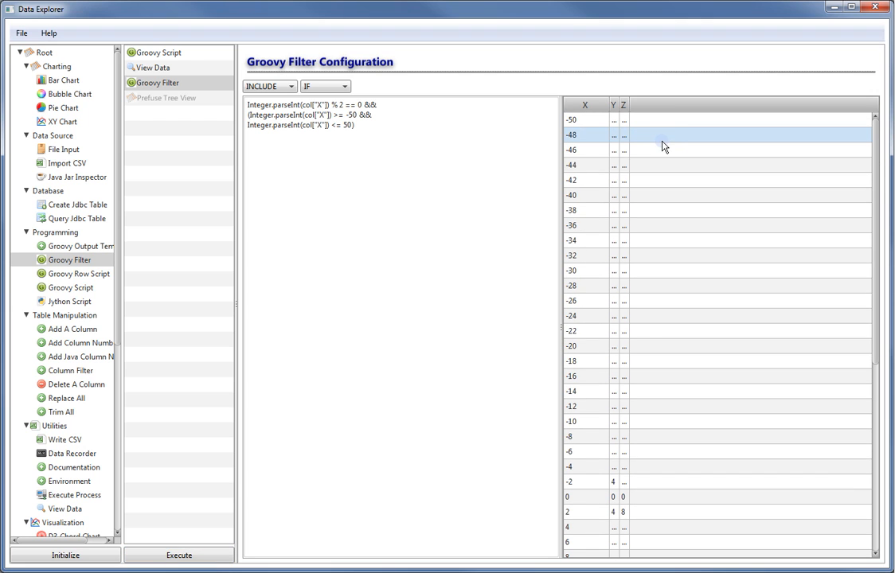
left_click_drag(875, 172, 891, 408)
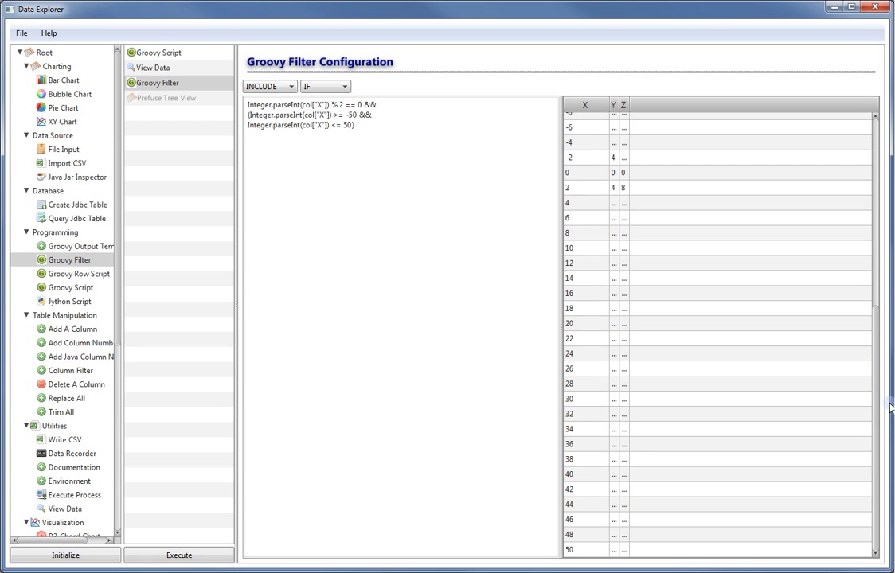
scroll(768, 144, "up", 5)
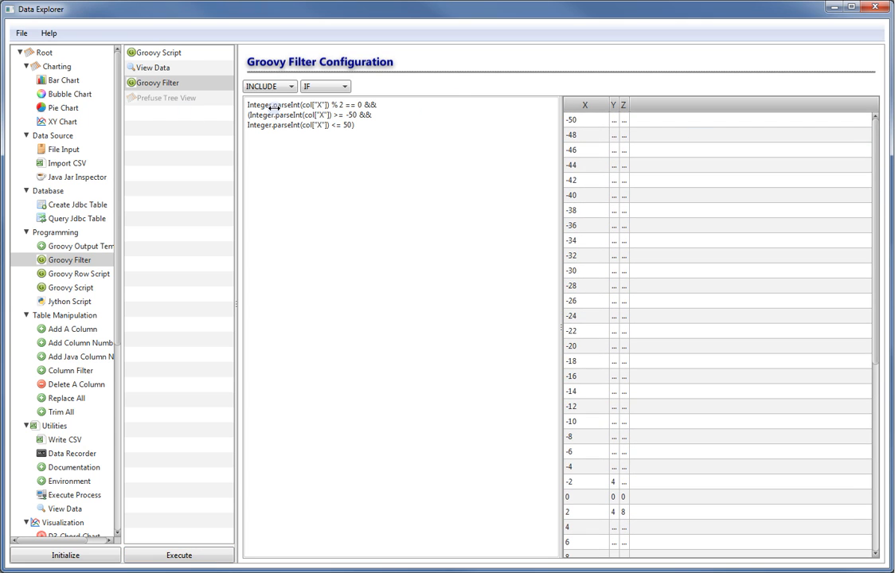
Delete the disabled Prefuse Tree View task from the workflow
left_click(164, 87)
left_click(166, 98)
key("Delete")
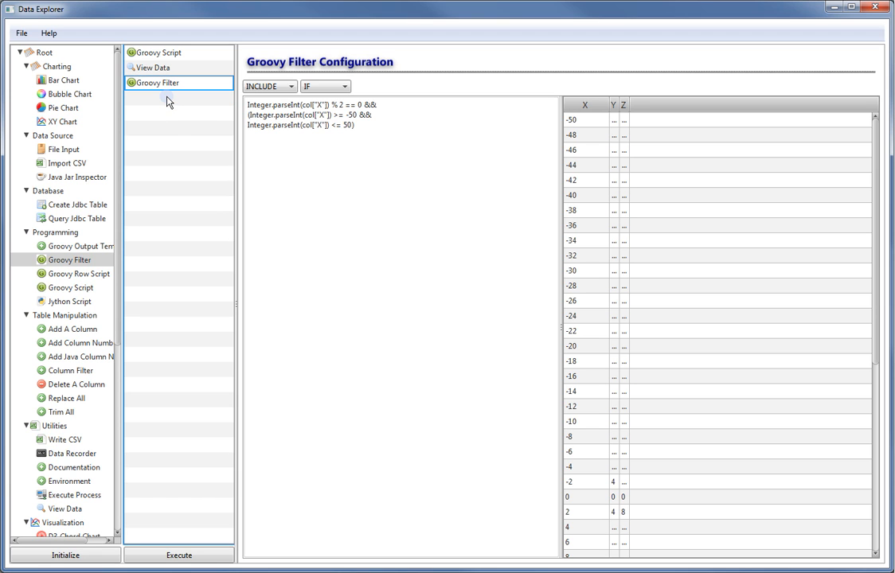
left_click_drag(68, 119, 172, 98)
left_click(170, 70)
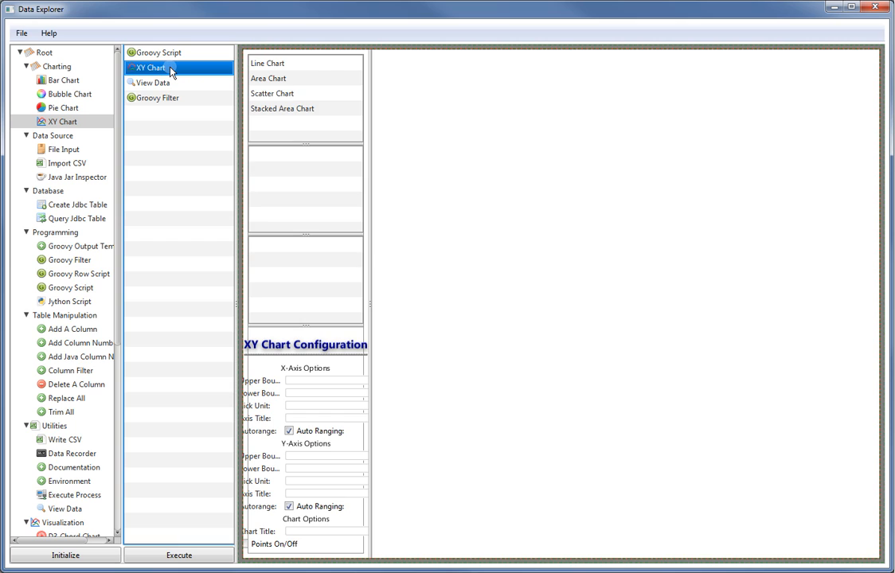
key("Delete")
Add an XY Chart task after the Groovy Filter and execute the workflow
left_click(81, 124)
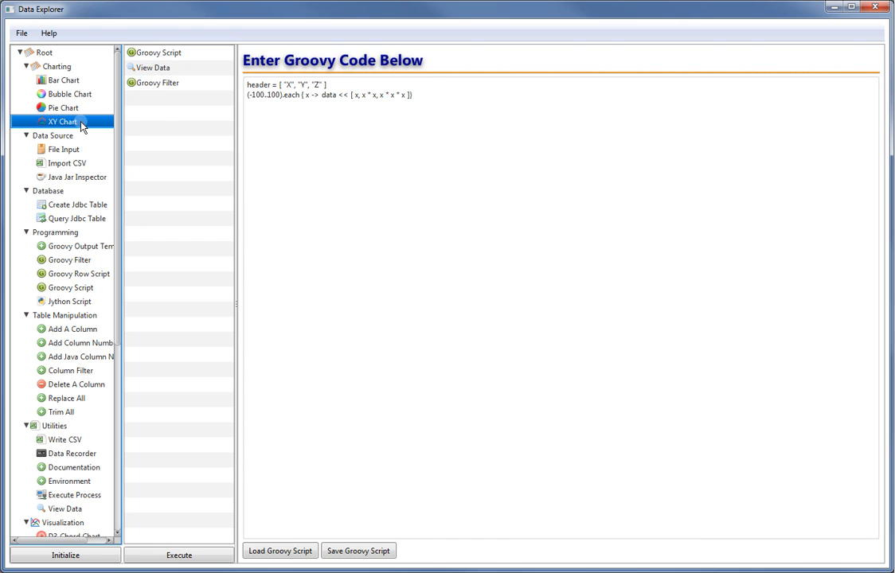
left_click_drag(82, 126, 154, 96)
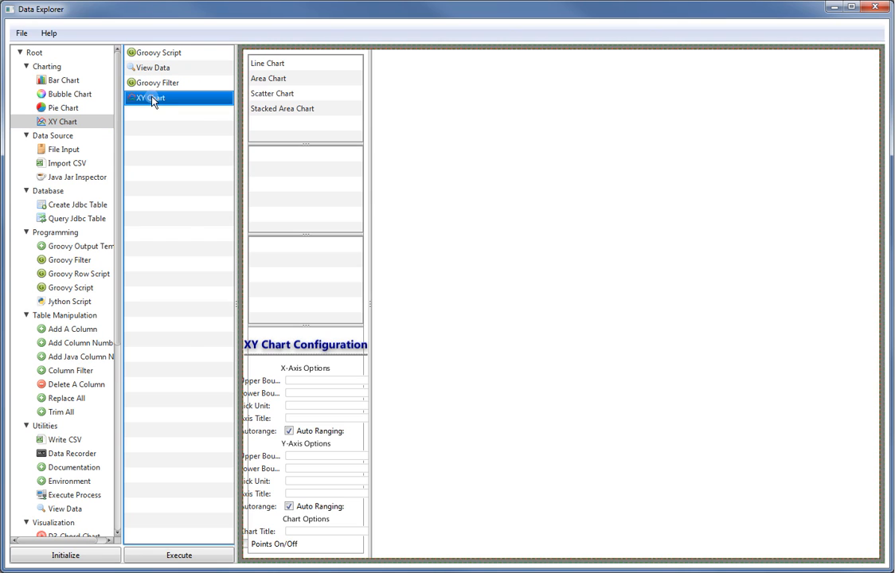
left_click(180, 551)
Plot the Y and Z columns against X in the XY Chart
left_click(299, 155)
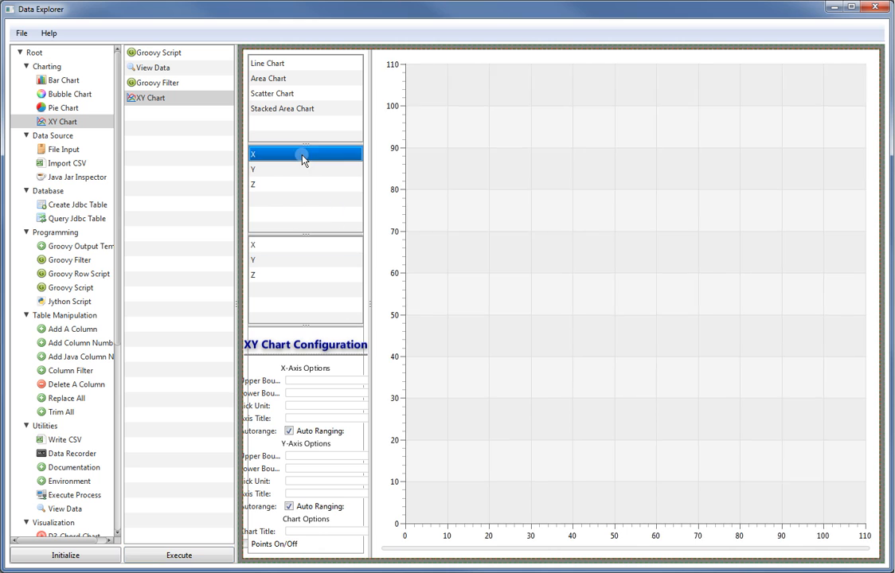
left_click(296, 260)
left_click(298, 274, "ctrl")
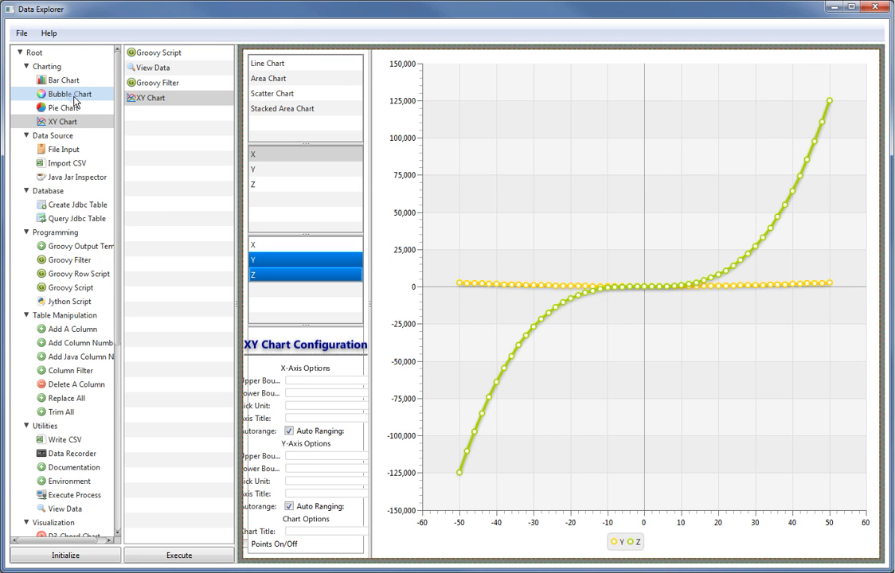
Add a Bubble Chart task at the end of the workflow and delete the XY Chart task
left_click_drag(74, 97, 149, 154)
left_click(163, 103)
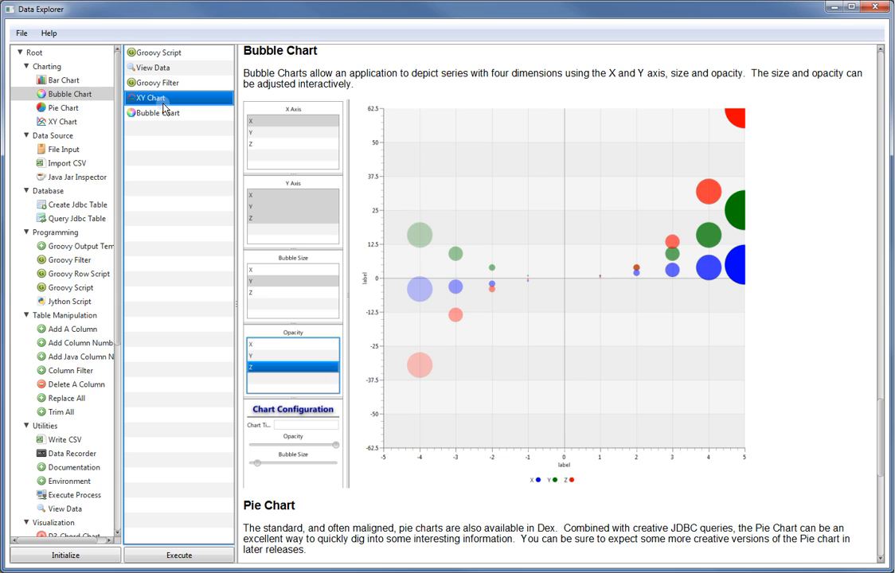
key("Delete")
Execute the workflow and configure the Bubble Chart with X on the X axis, Y on the Y axis and Z as bubble size
left_click(165, 104)
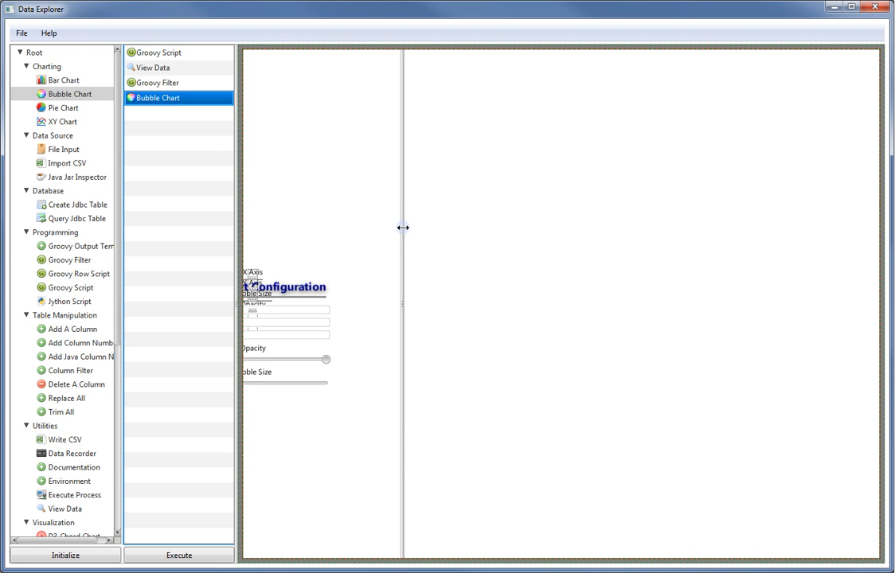
left_click(189, 557)
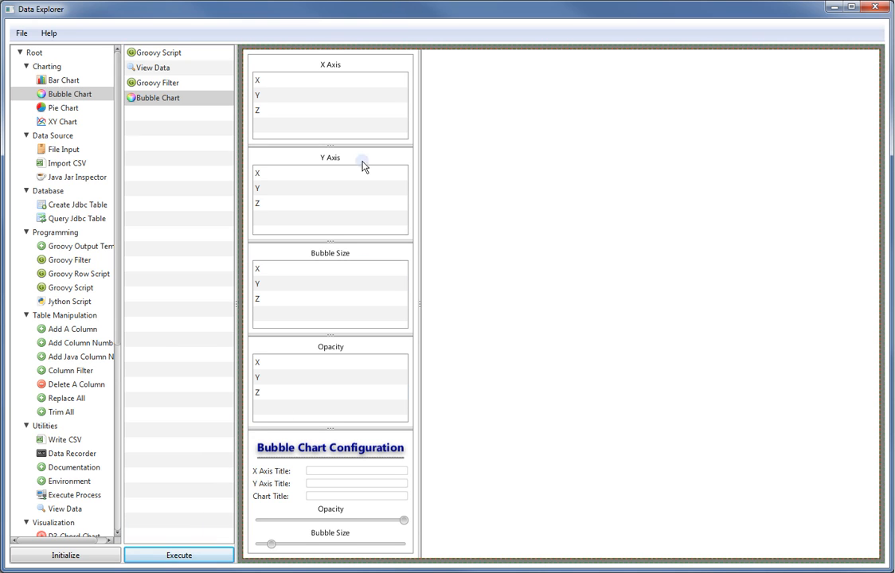
left_click(306, 81)
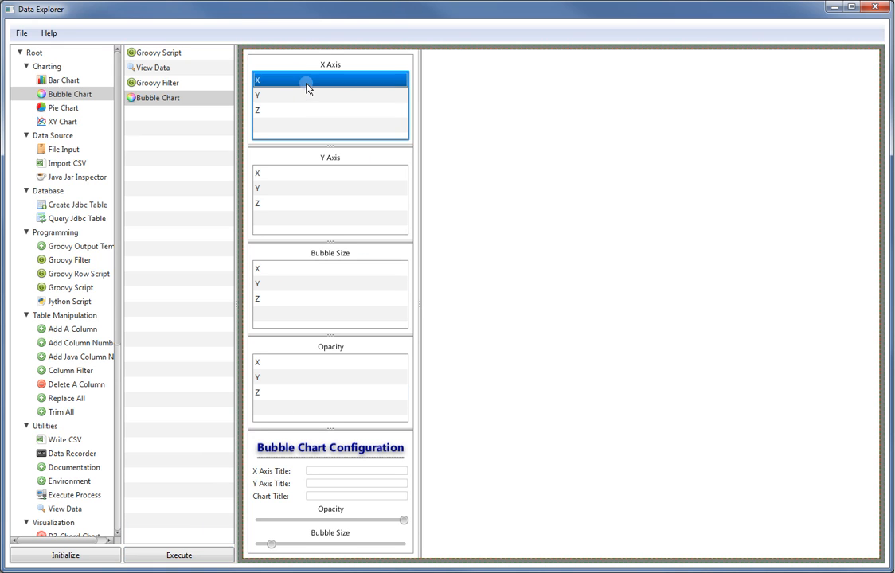
left_click(321, 189)
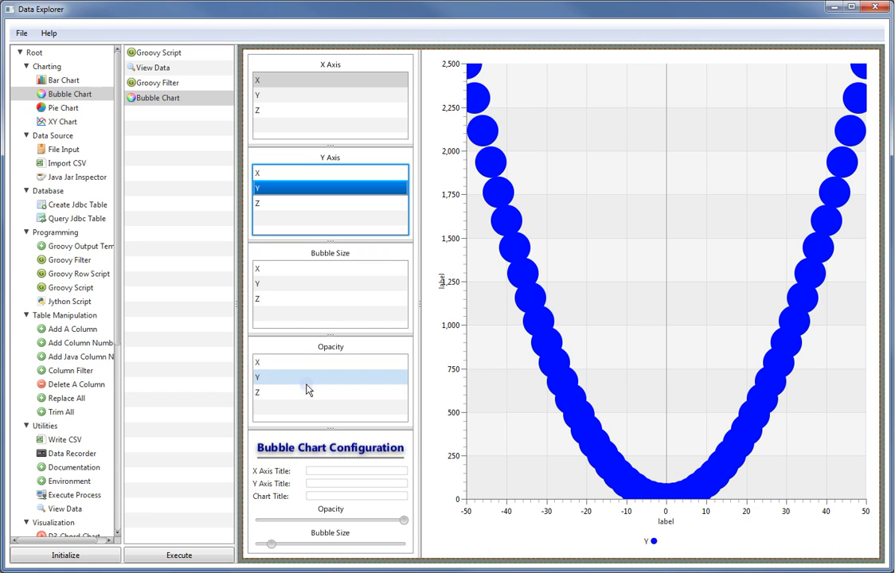
left_click(313, 299)
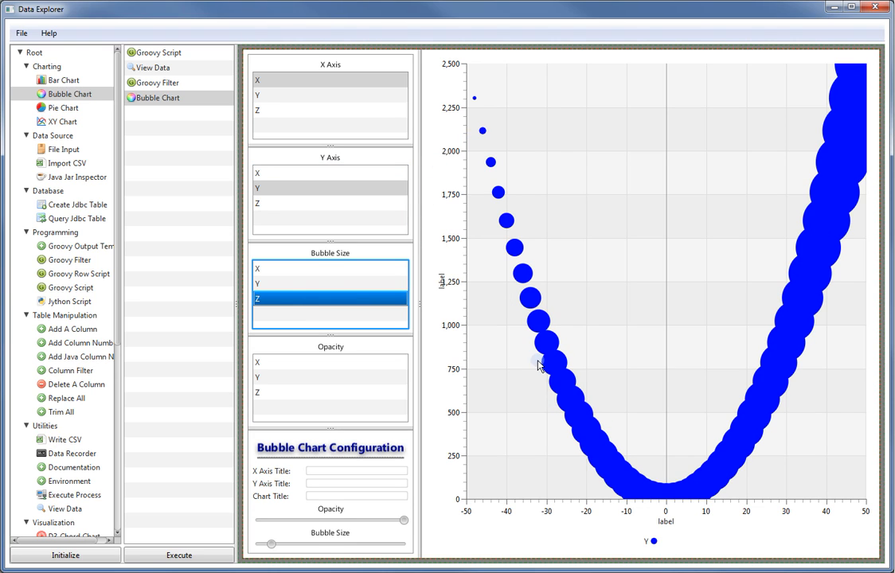
Try the Z column for the Bubble Chart's opacity, and settle on the X column with the overall opacity at maximum
left_click(273, 393)
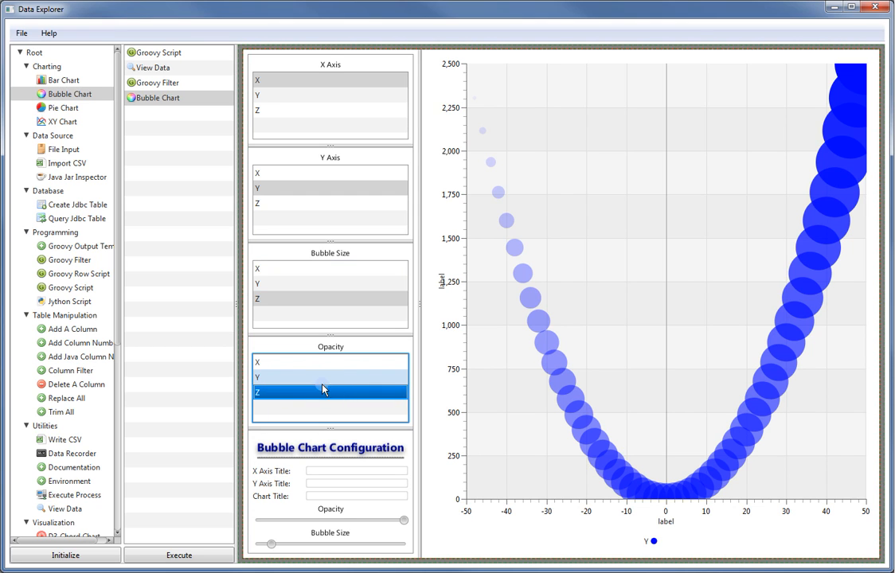
left_click(300, 366)
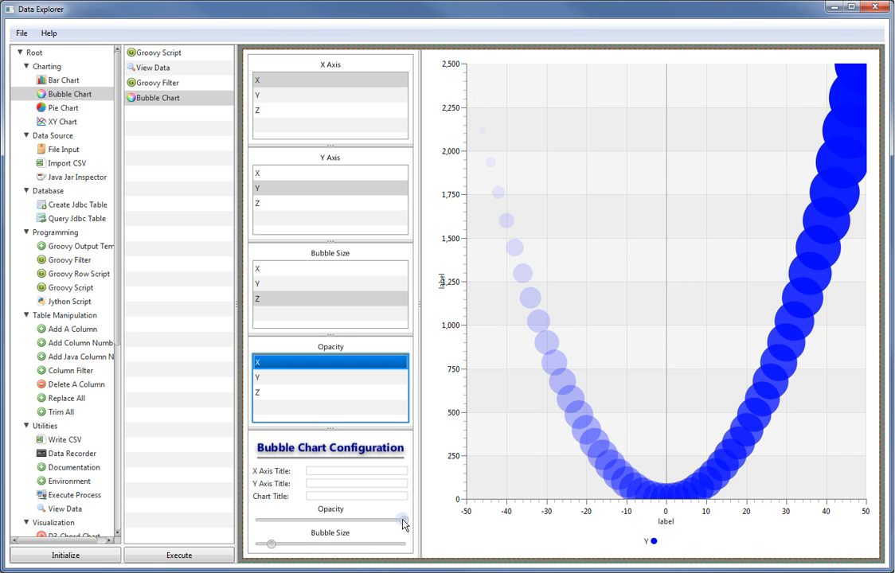
mouse_move(403, 521)
left_mouse_down()
mouse_move(254, 515)
mouse_move(403, 519)
left_mouse_up()
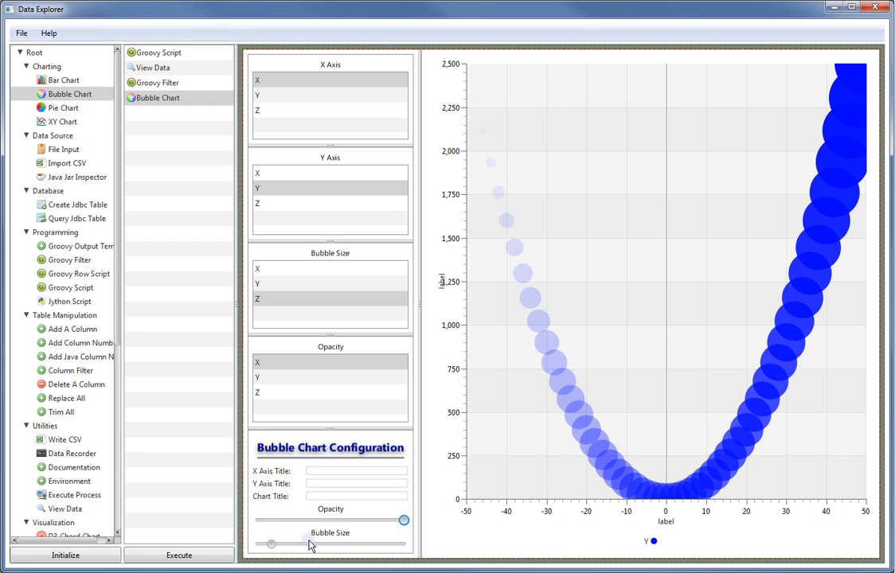
Lower the overall bubble opacity to a little over a third of its range and plot Z alongside Y on the Y axis
mouse_move(270, 546)
left_mouse_down()
mouse_move(410, 544)
mouse_move(271, 544)
left_mouse_up()
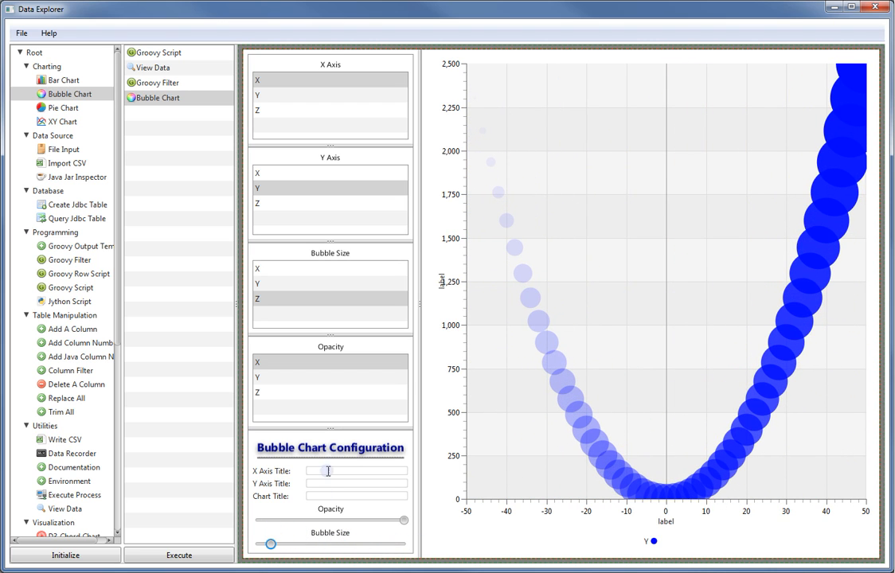
left_click_drag(404, 520, 310, 520)
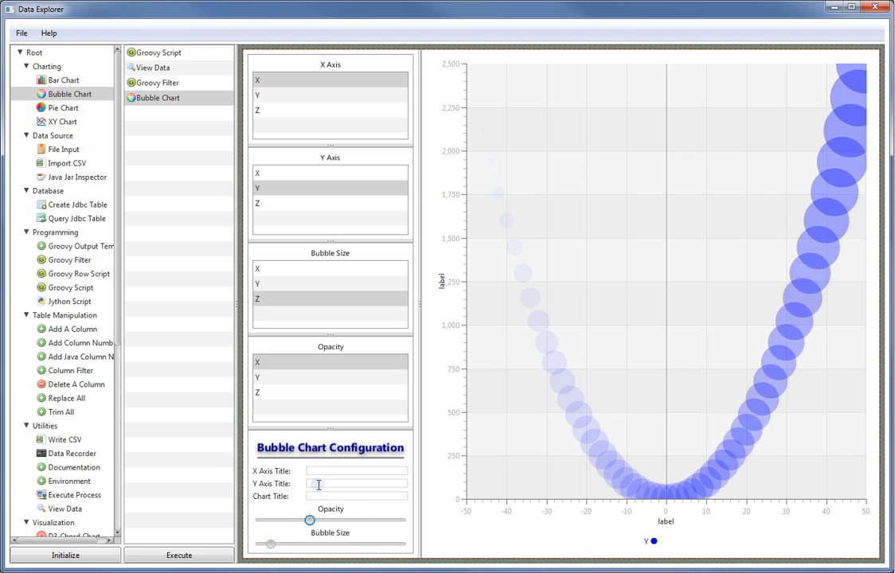
left_click(310, 210, "ctrl")
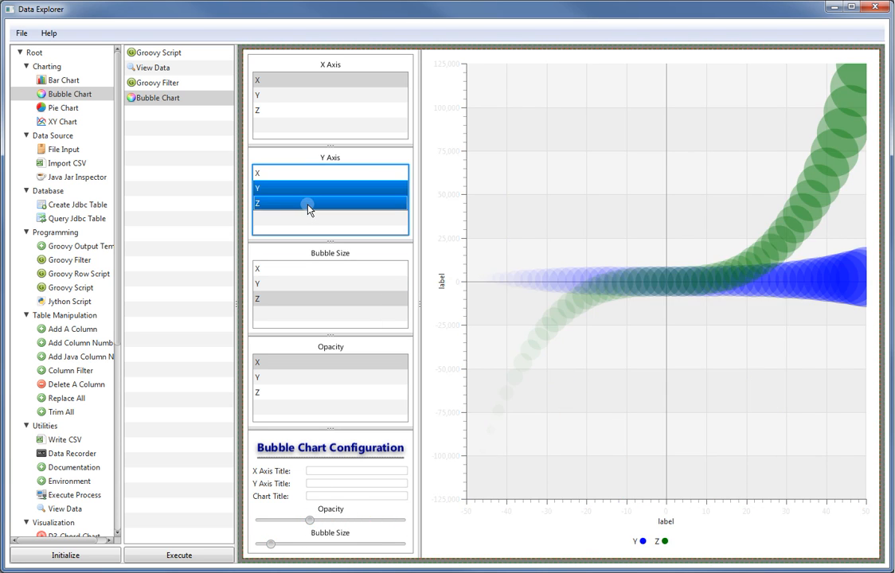